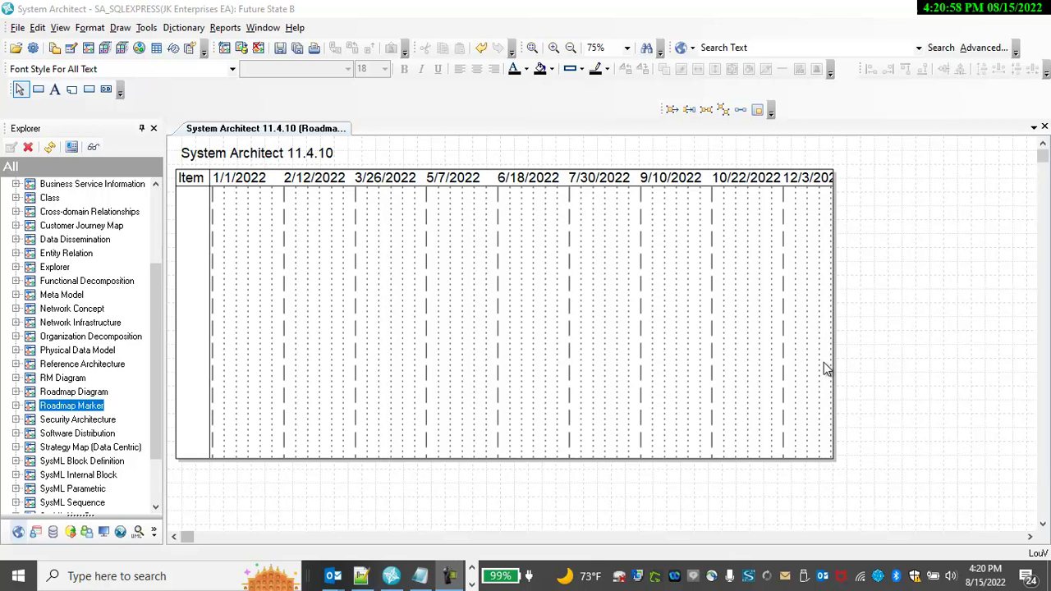
# Step: Open the System Architect 11.4.10 roadmap's properties to view its 1/1/2022–12/31/2022 dates and 1 Week interval
pyautogui.doubleClick(505, 305)
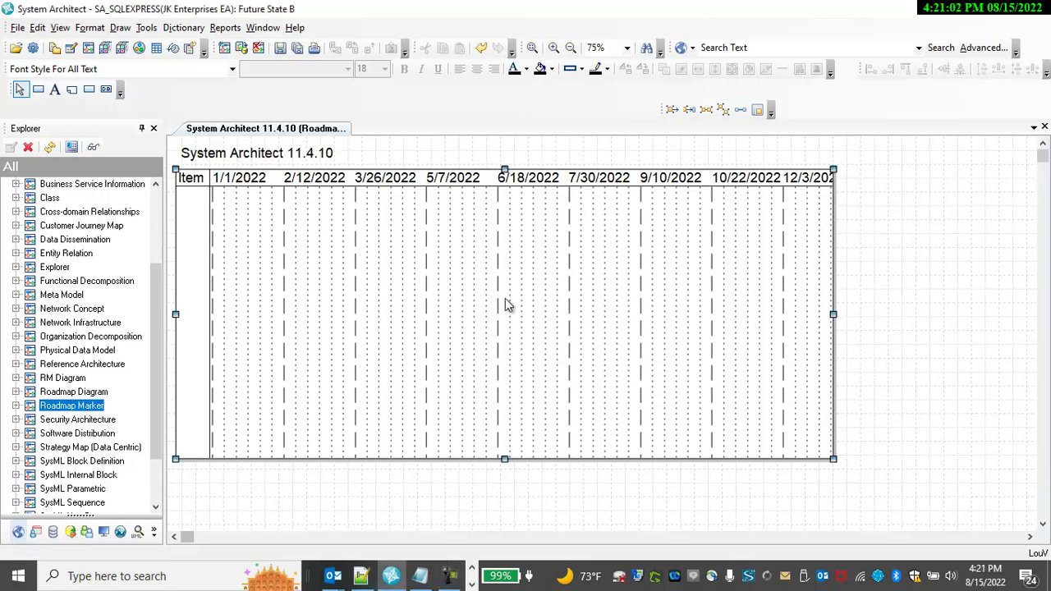
pyautogui.moveTo(249, 28); pyautogui.dragTo(631, 107)
pyautogui.click(677, 154)
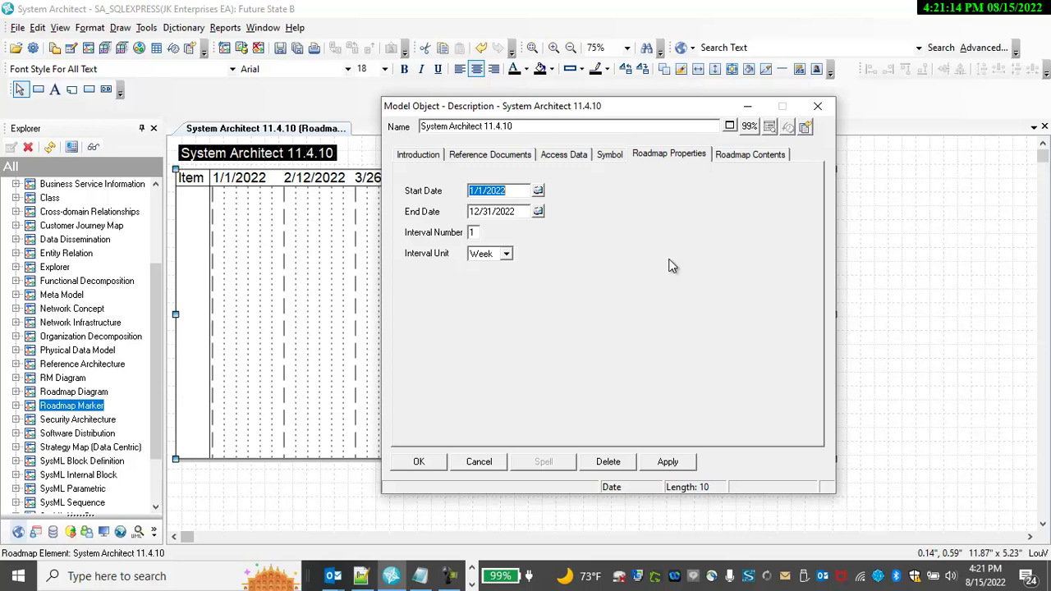
# Step: Add a new Physical Application Component Version named 'System Architect 11.4.10' to the roadmap contents
pyautogui.click(750, 155)
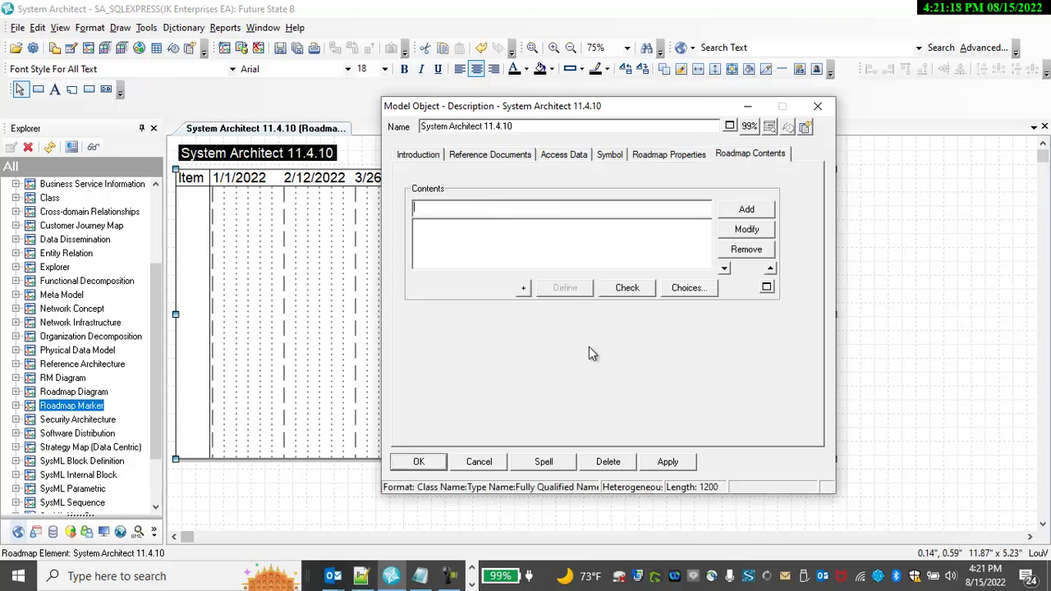
pyautogui.click(523, 290)
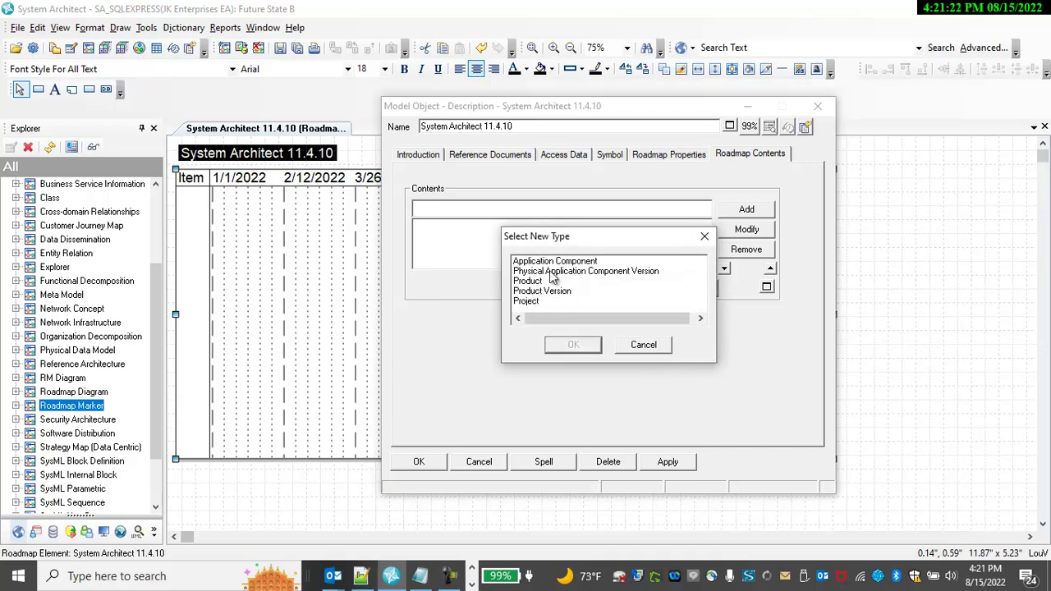
pyautogui.click(592, 272)
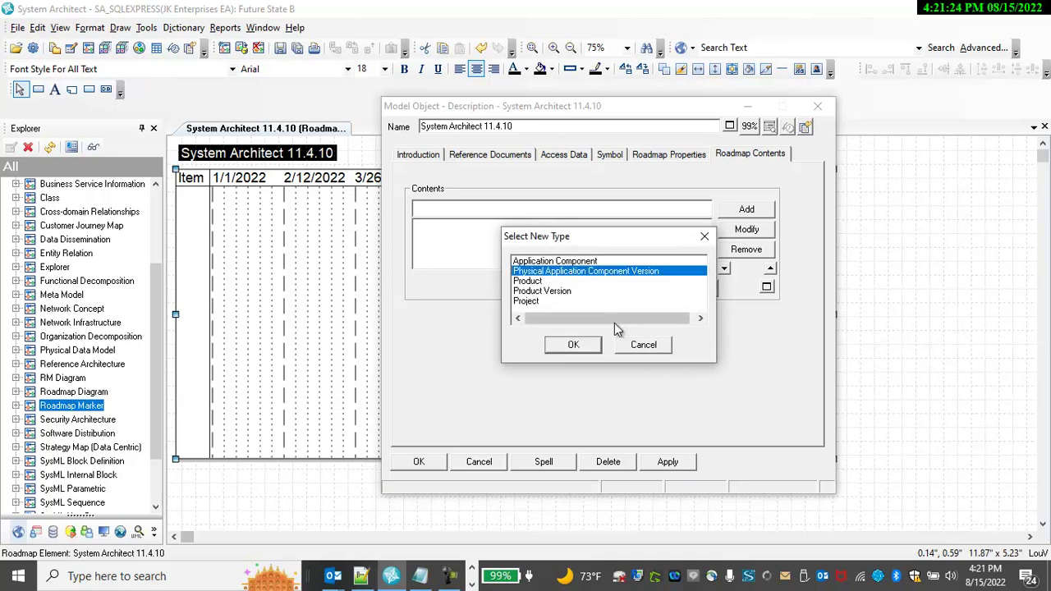
pyautogui.click(572, 344)
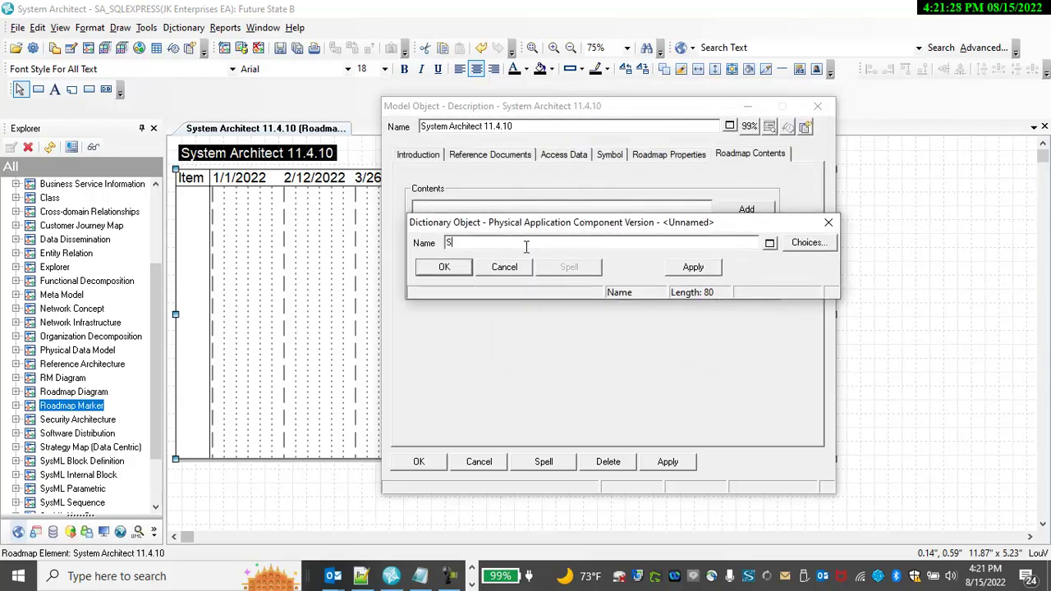
pyautogui.write('System Architect 11.4.10')
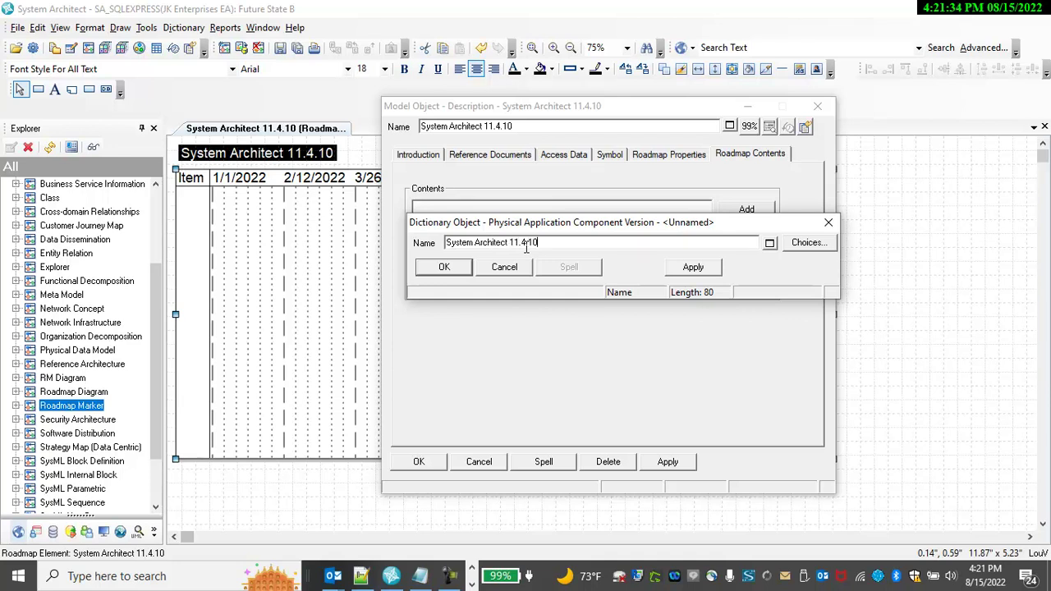
pyautogui.click(443, 267)
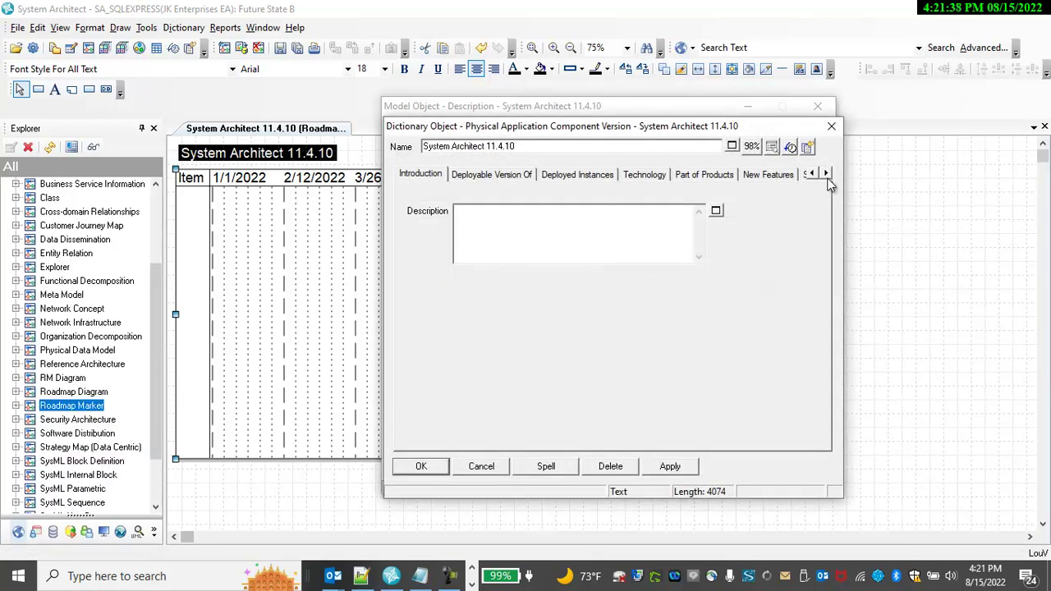
# Step: Enter the time periods Design, Build, Test and Deploy on the component's Roadmap Marker tab
pyautogui.moveTo(828, 181); pyautogui.dragTo(826, 179)
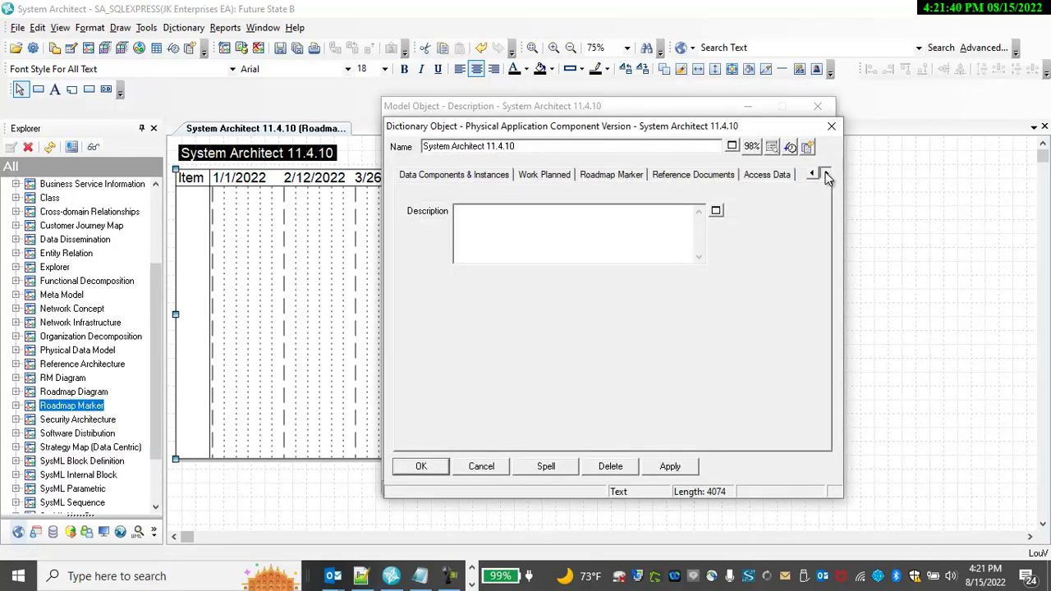
pyautogui.click(626, 177)
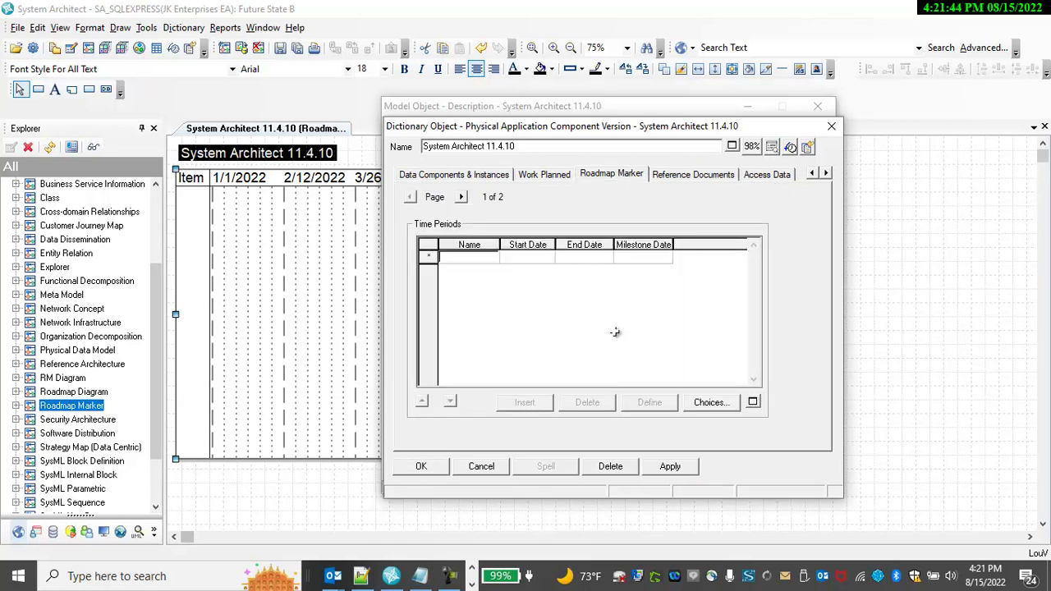
pyautogui.click(467, 257)
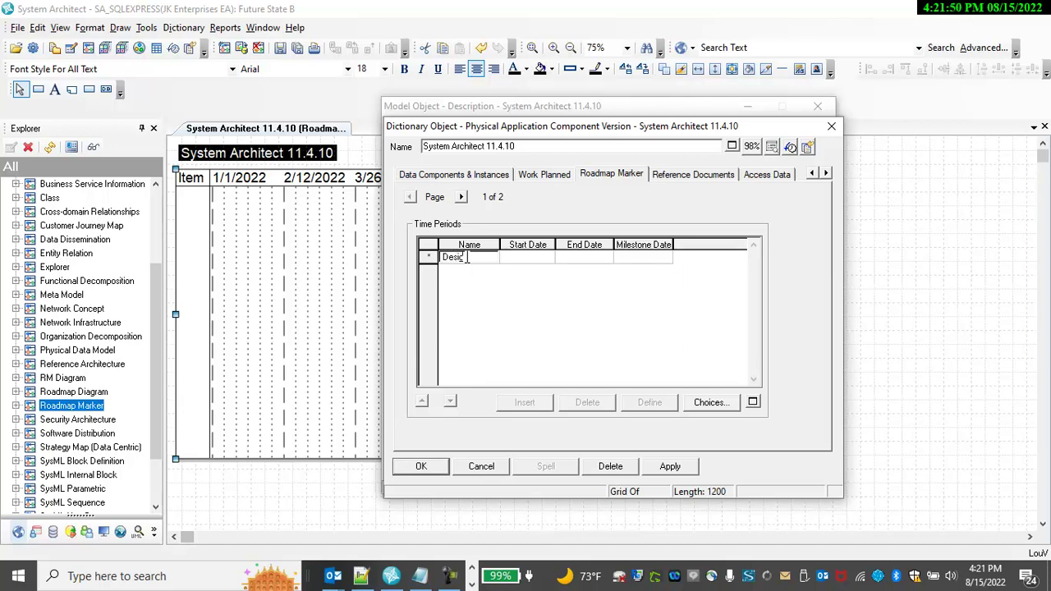
pyautogui.press('Return')
pyautogui.write('Build')
pyautogui.press('Return')
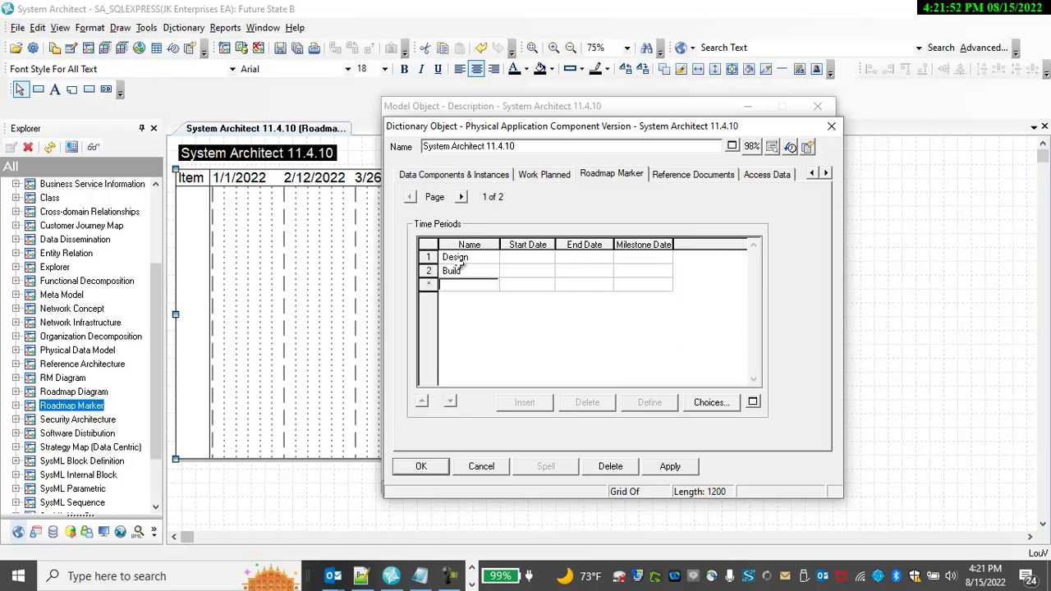
pyautogui.write('Test')
pyautogui.press('Return')
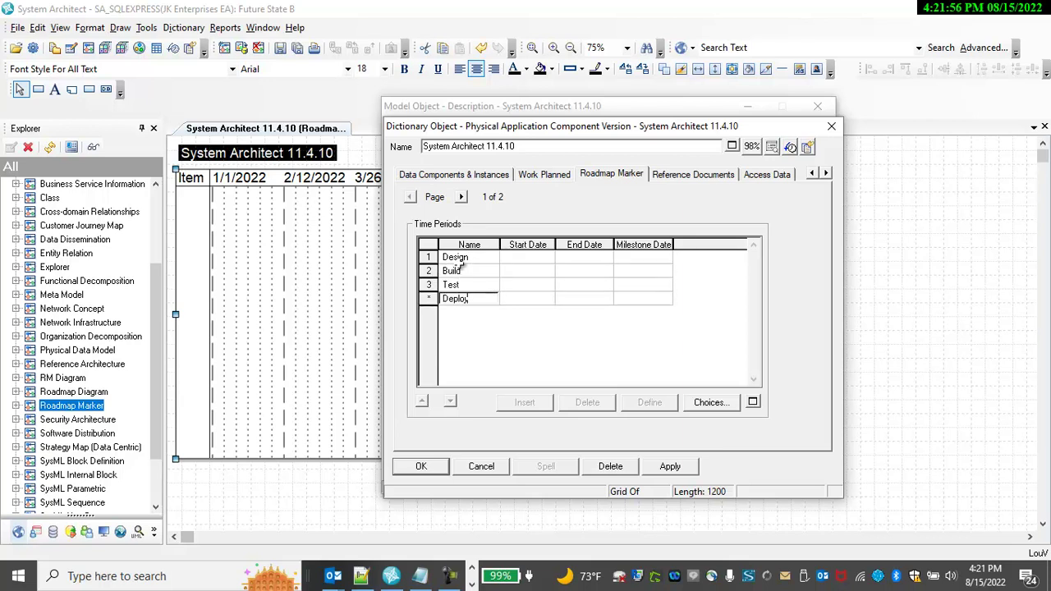
pyautogui.press('Return')
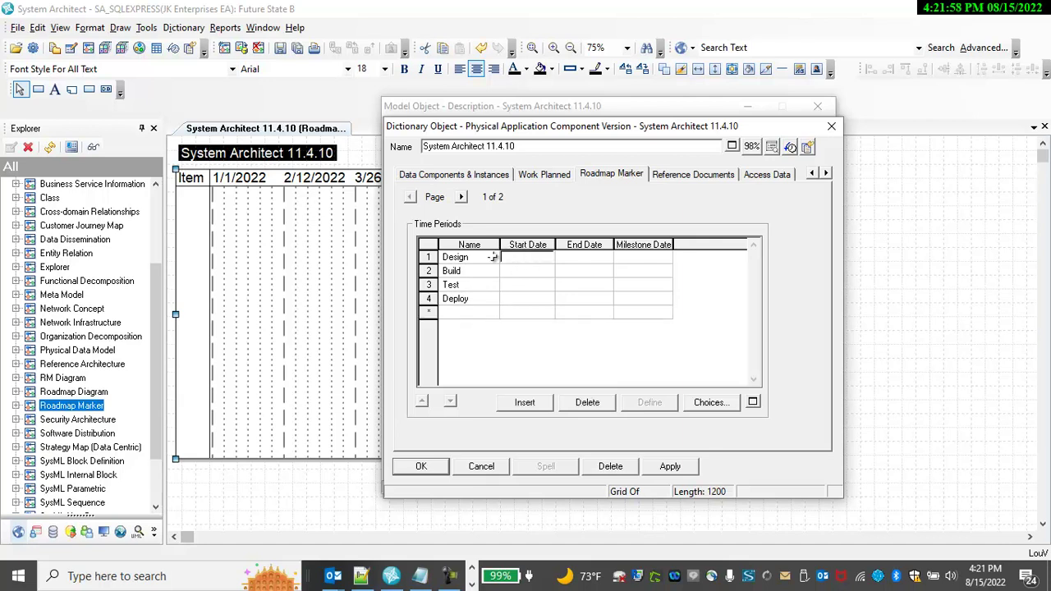
# Step: Give the Design period dates 5/15/2022 to 6/15/2022 and a dark green colour
pyautogui.click(653, 402)
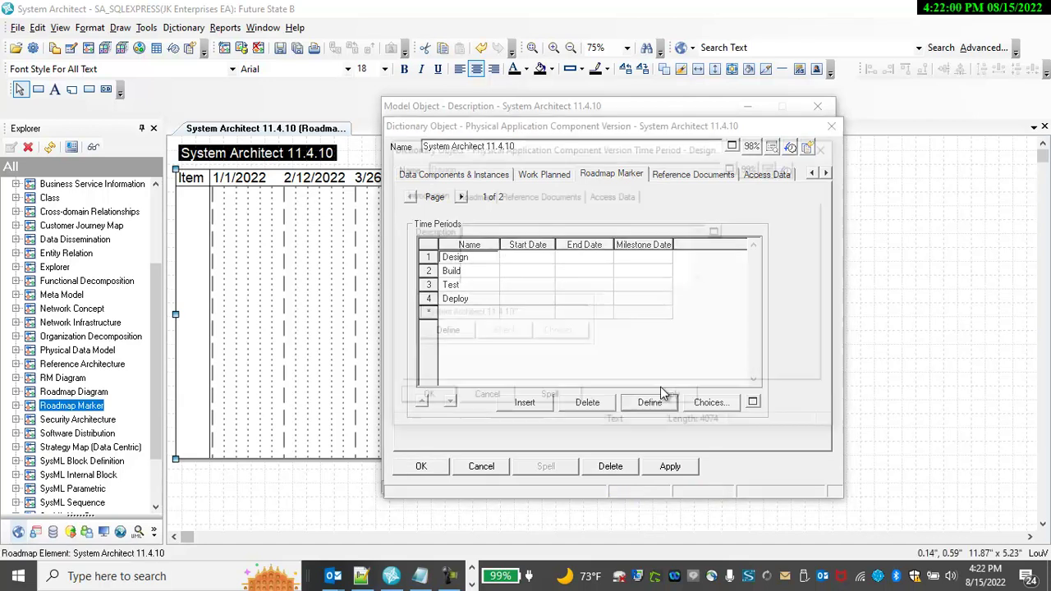
pyautogui.click(477, 195)
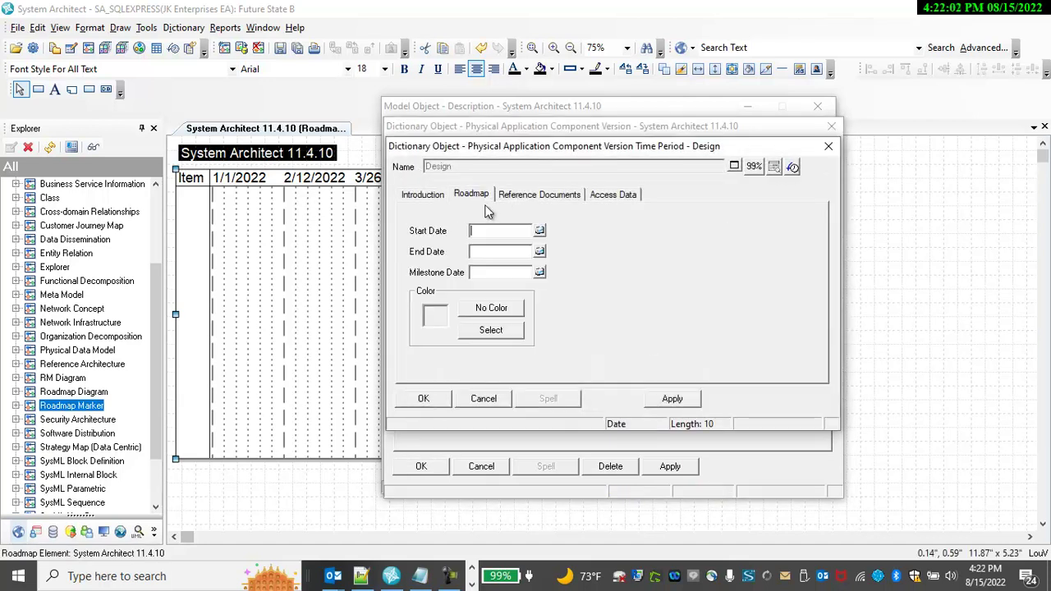
pyautogui.click(539, 232)
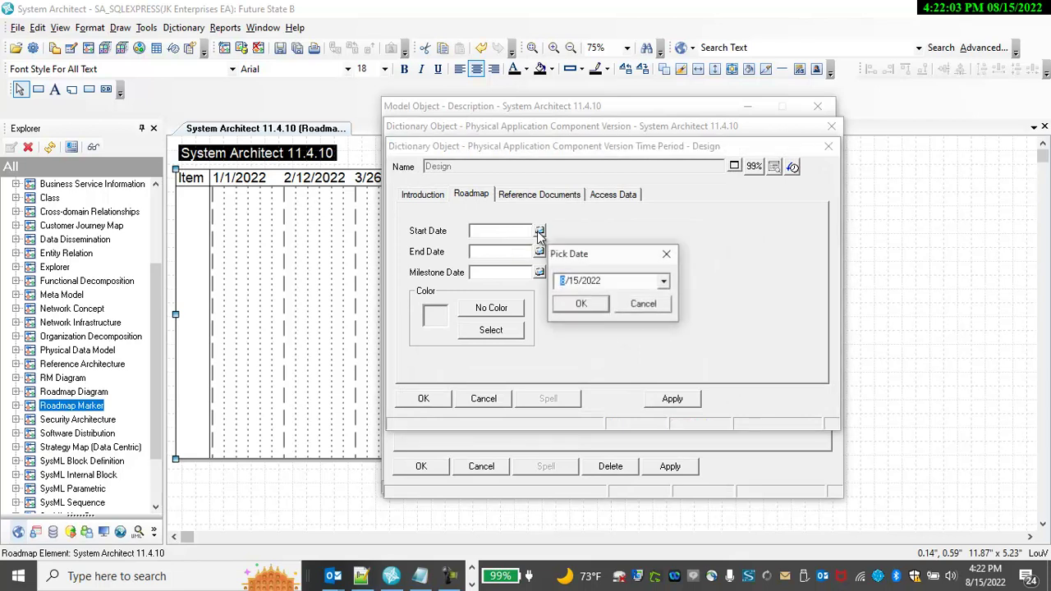
pyautogui.write('5')
pyautogui.click(582, 306)
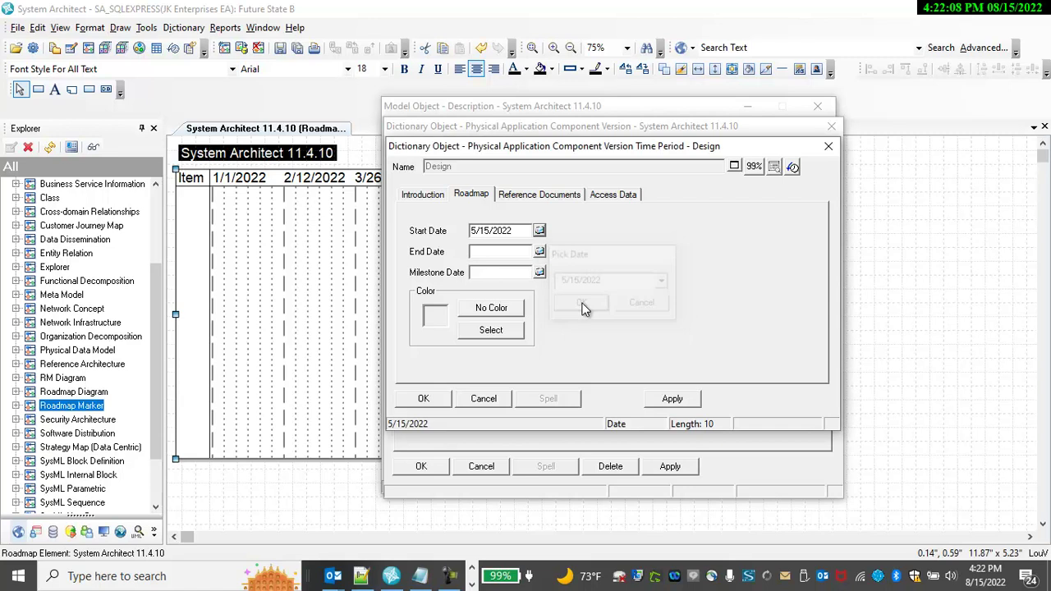
pyautogui.click(540, 252)
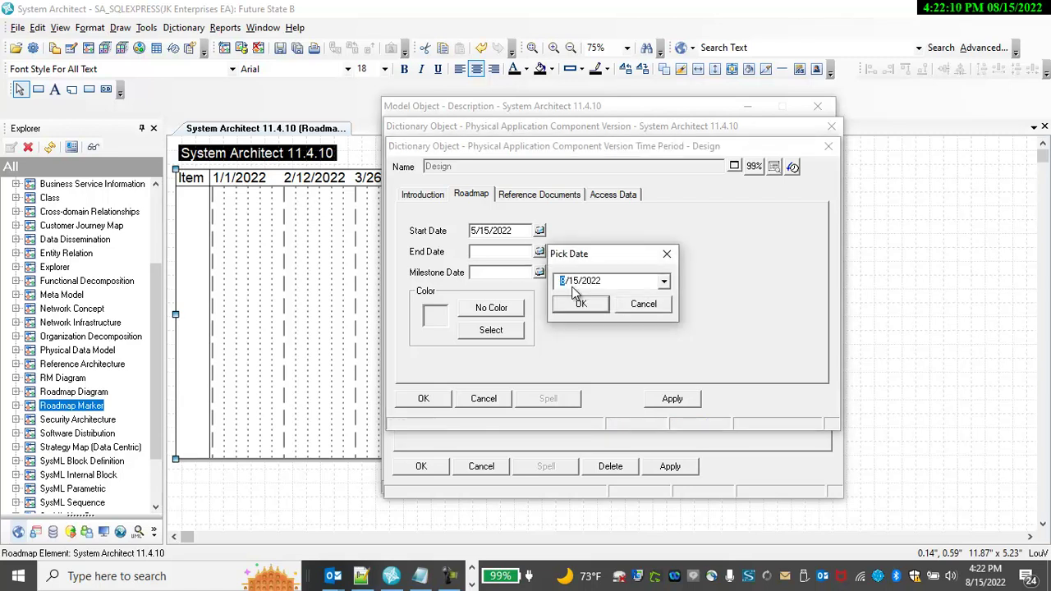
pyautogui.click(581, 305)
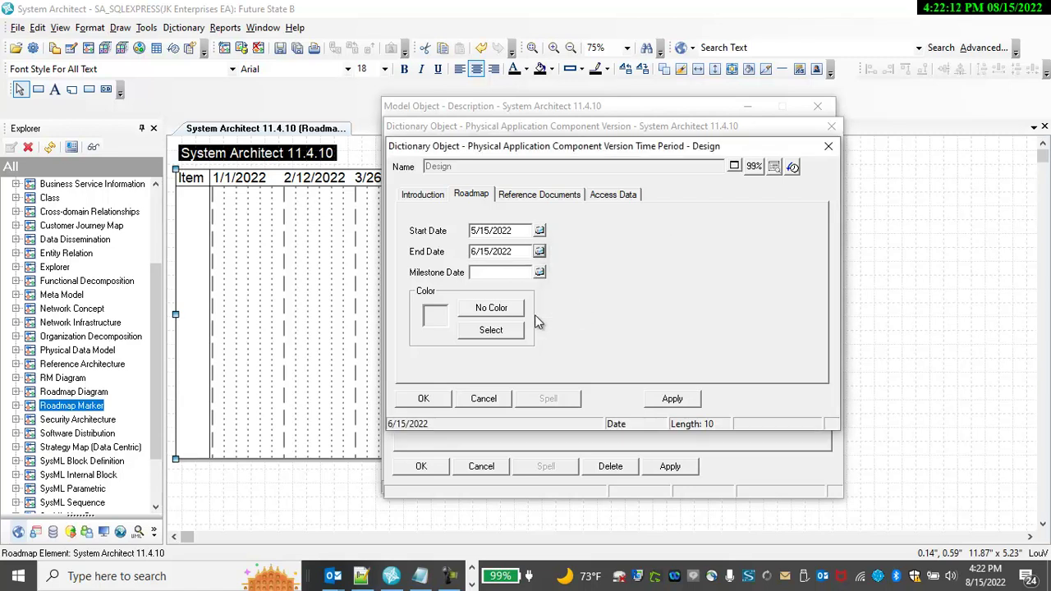
pyautogui.click(491, 330)
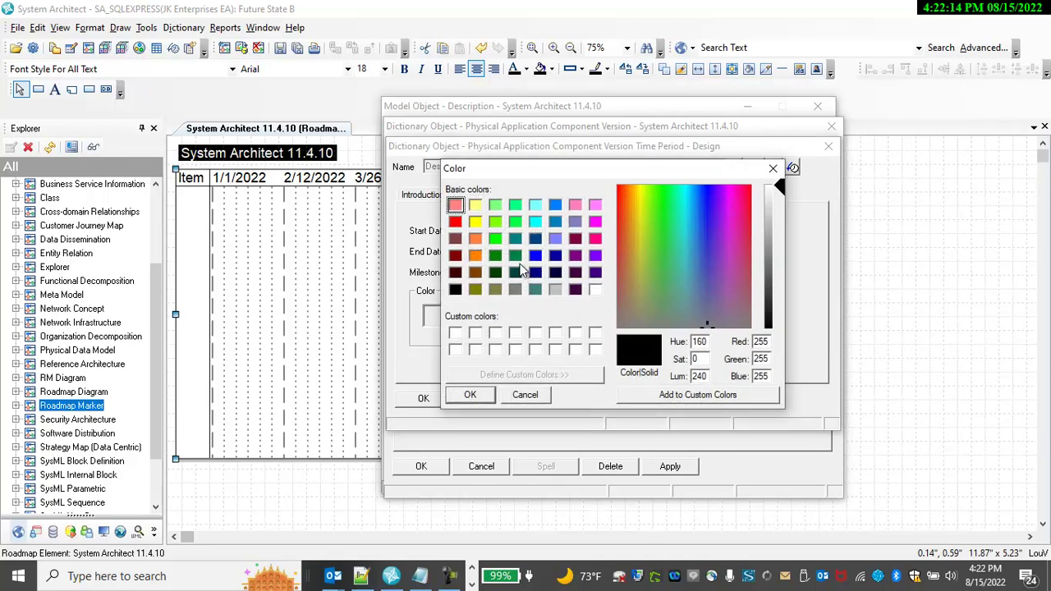
pyautogui.click(514, 255)
pyautogui.click(482, 395)
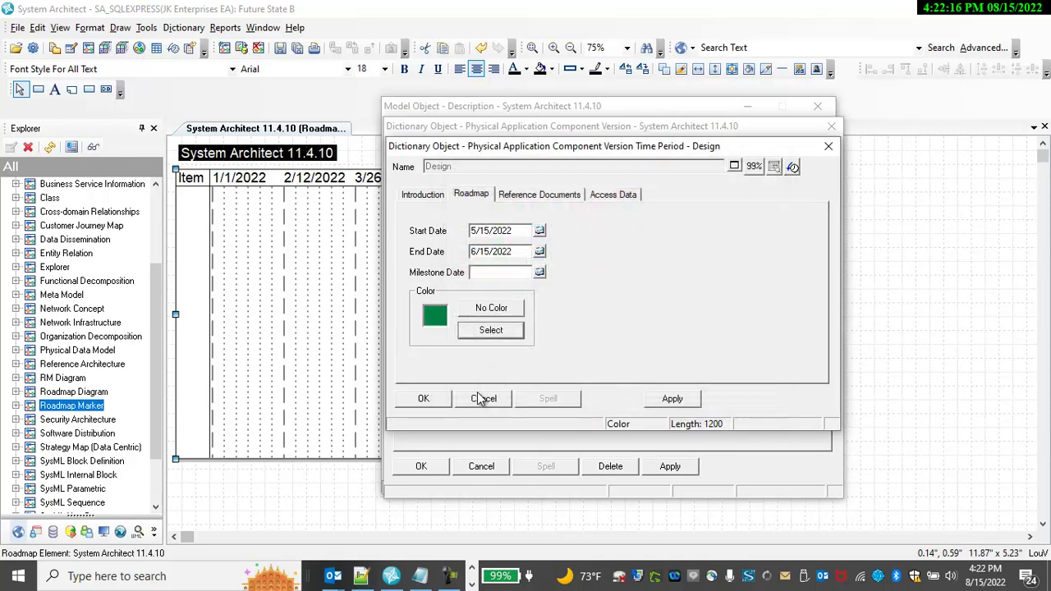
pyautogui.click(423, 398)
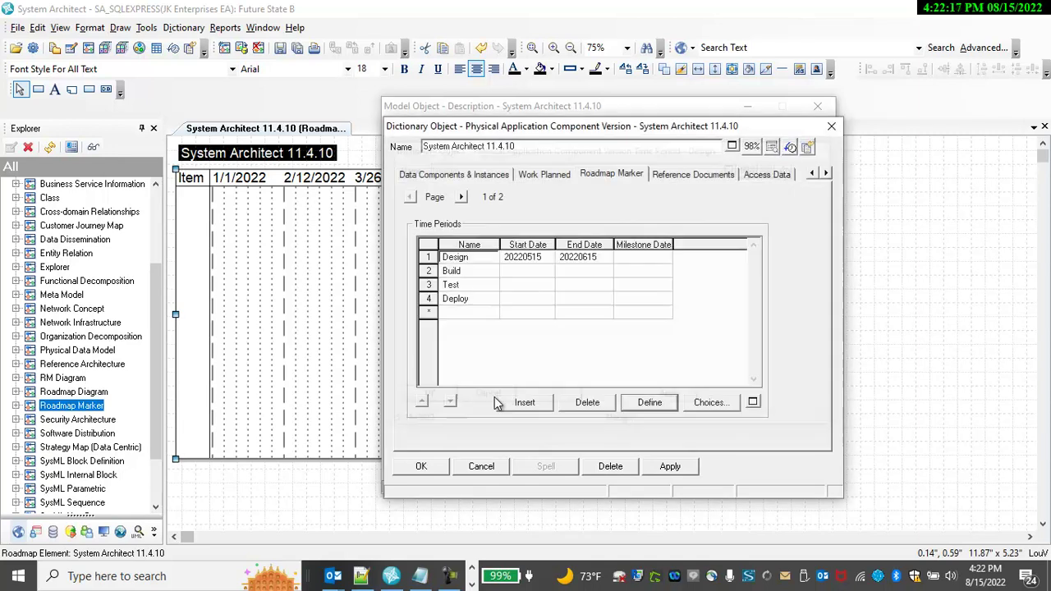
# Step: Give the Build period dates 6/15/2022 to 8/15/2022 and a blue colour
pyautogui.click(491, 272)
pyautogui.click(646, 402)
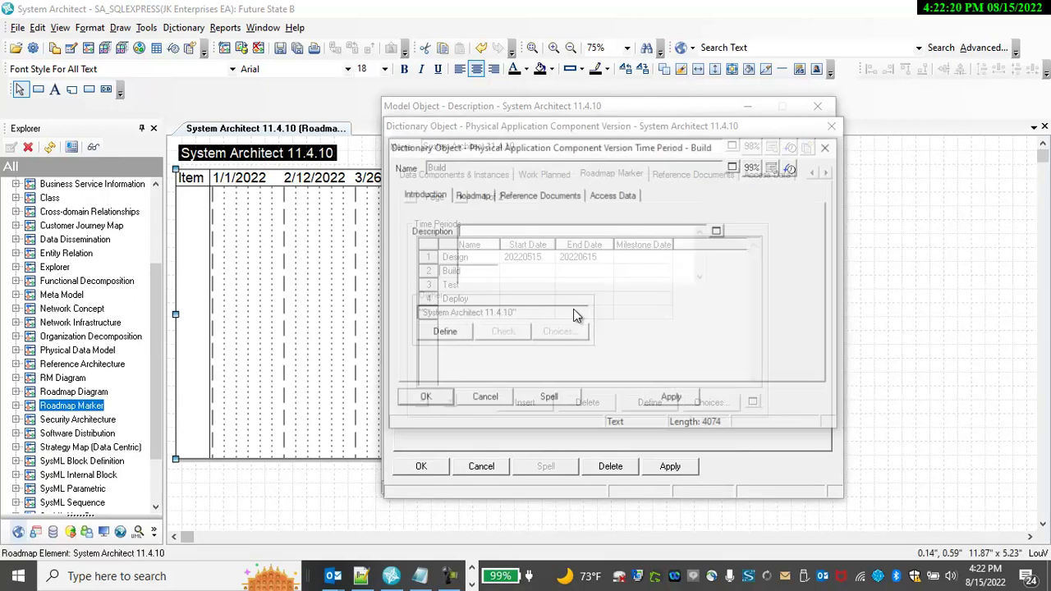
pyautogui.click(472, 195)
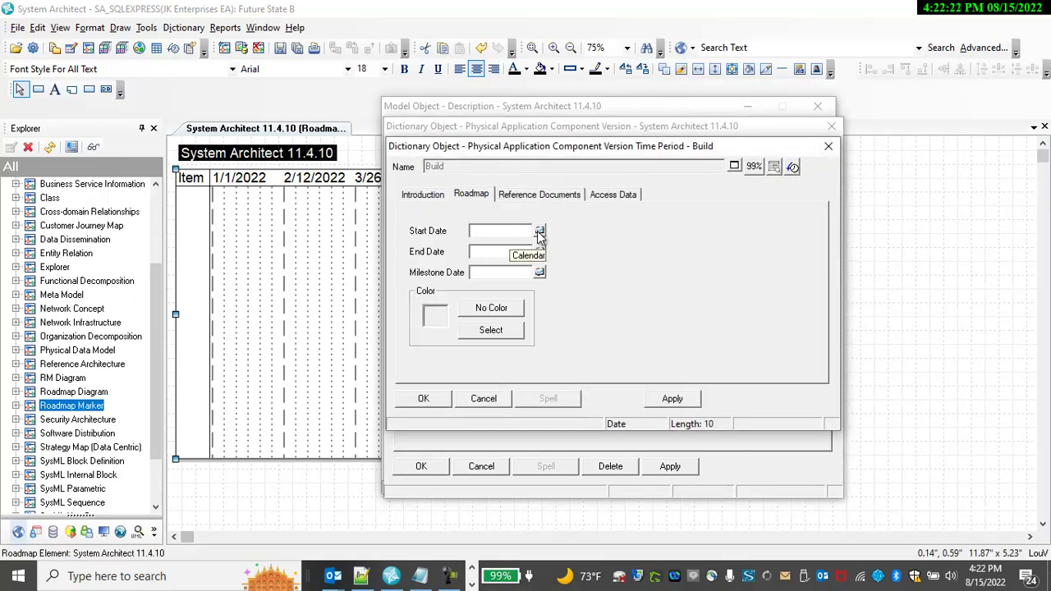
pyautogui.click(540, 231)
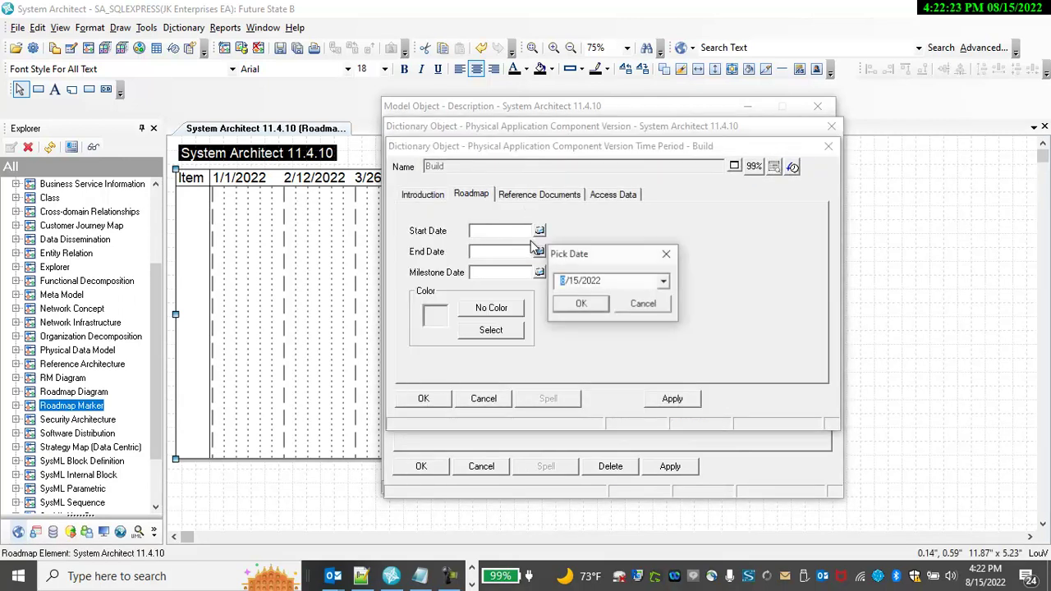
pyautogui.click(580, 304)
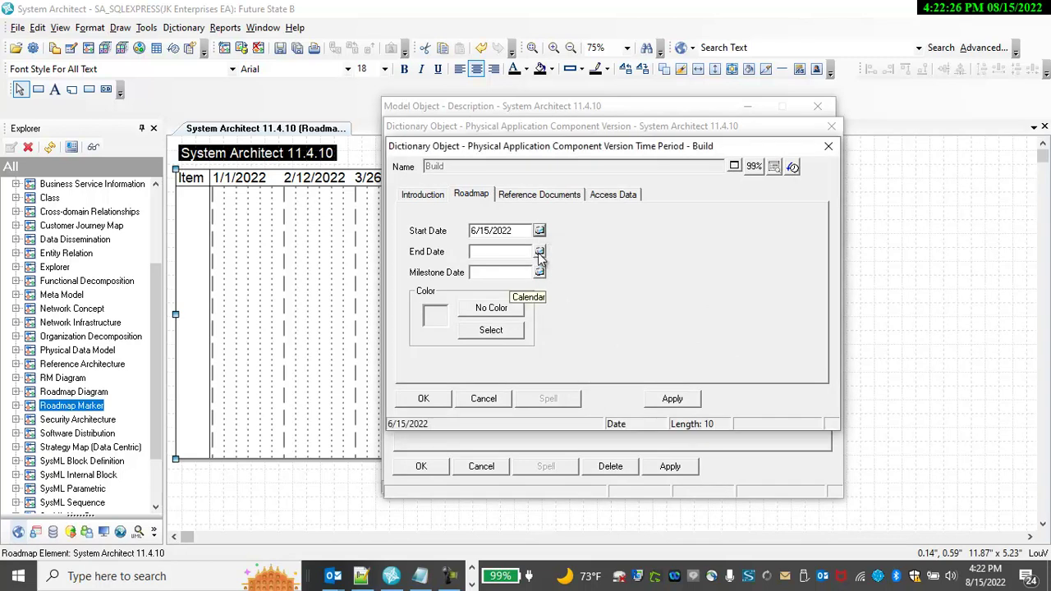
pyautogui.click(539, 252)
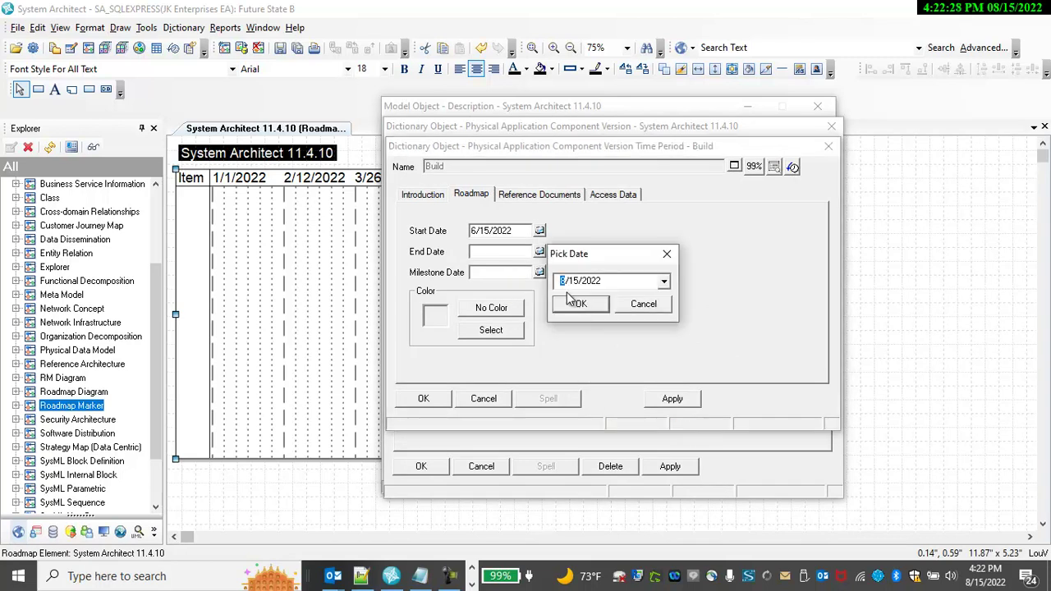
pyautogui.click(583, 304)
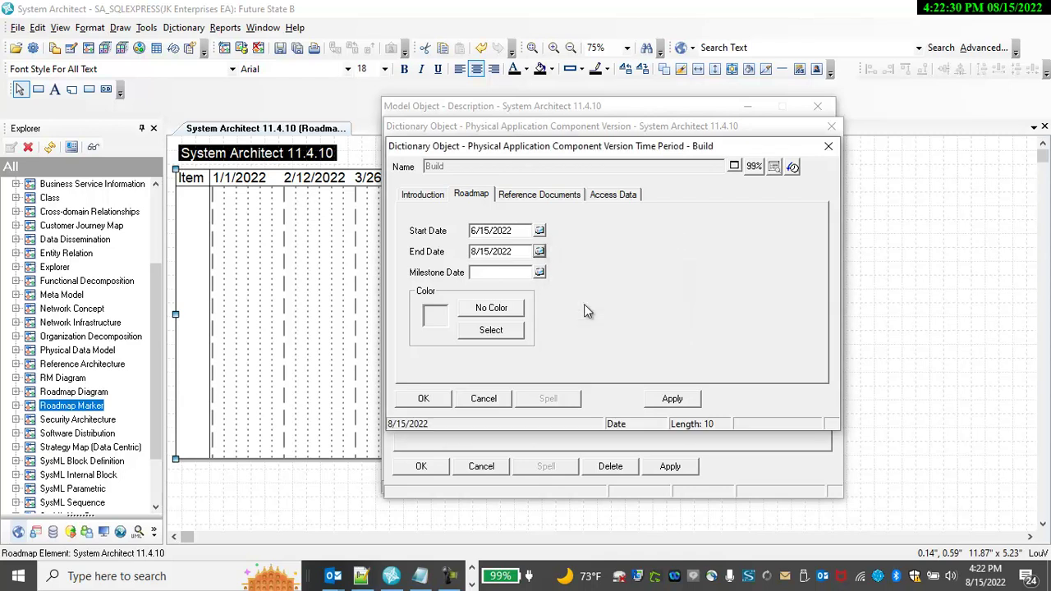
pyautogui.click(496, 330)
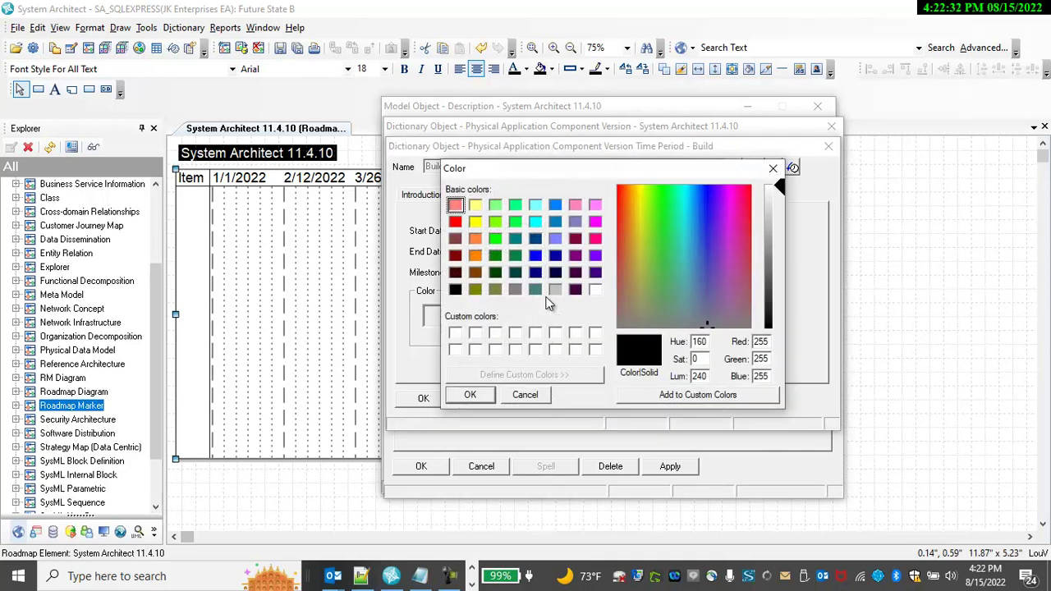
pyautogui.click(539, 257)
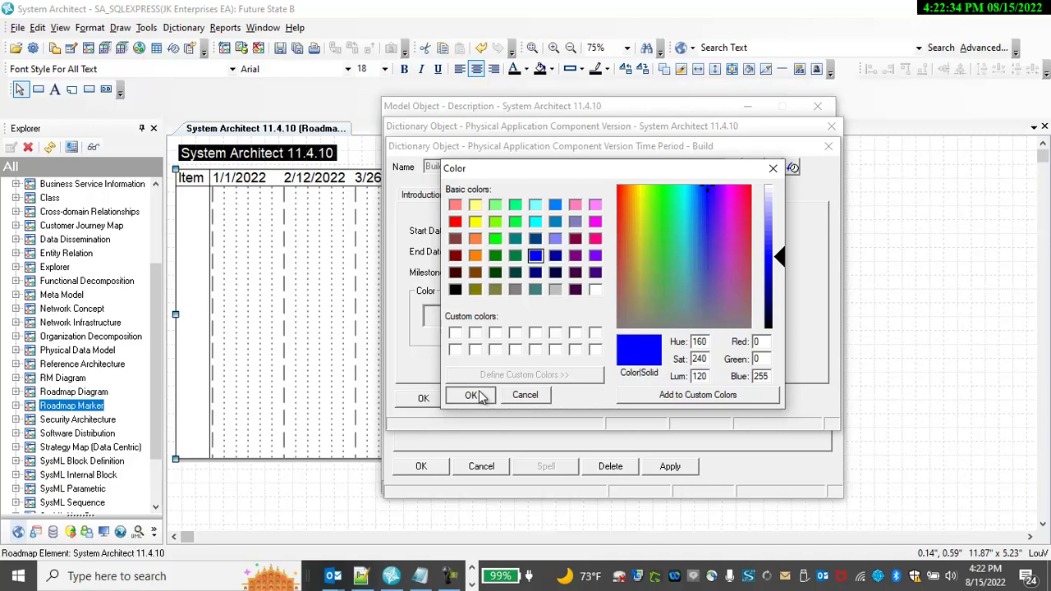
pyautogui.click(470, 395)
pyautogui.click(430, 400)
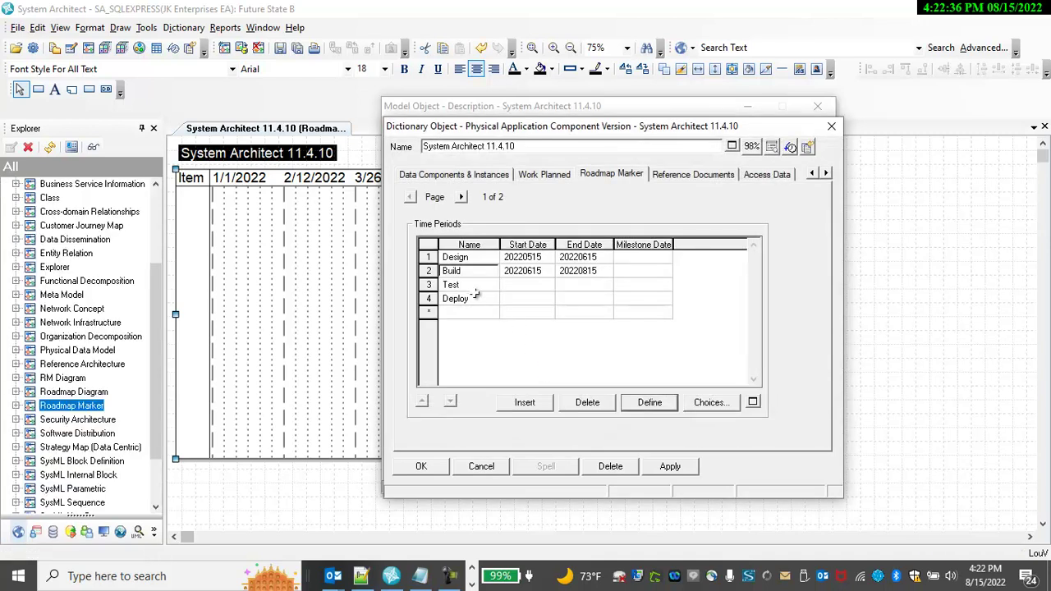
# Step: Give the Test period dates 8/15/2022 to 9/15/2022 and a yellow colour
pyautogui.click(473, 286)
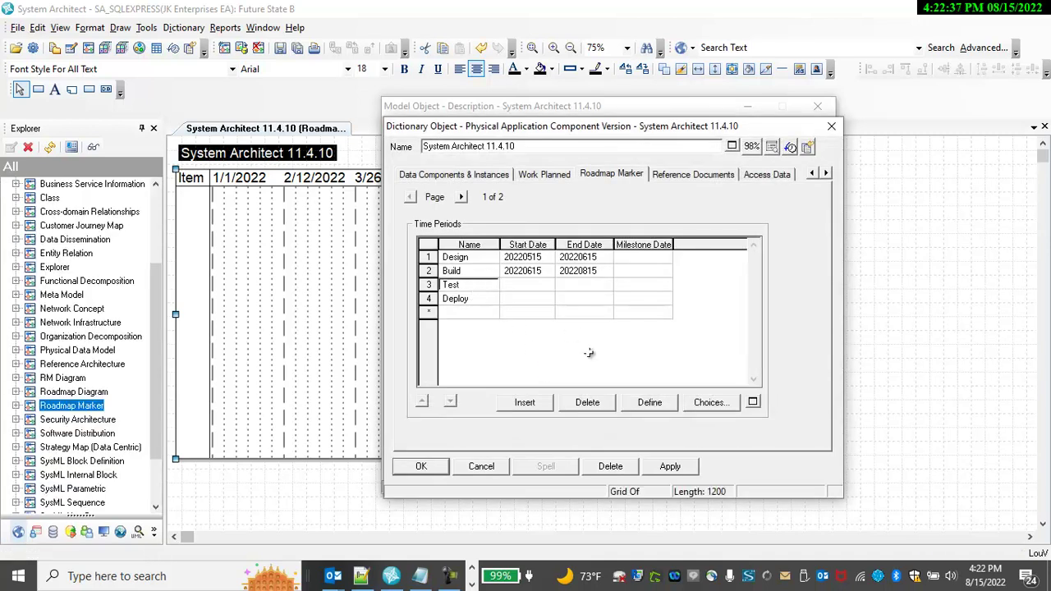
pyautogui.click(649, 402)
pyautogui.click(474, 195)
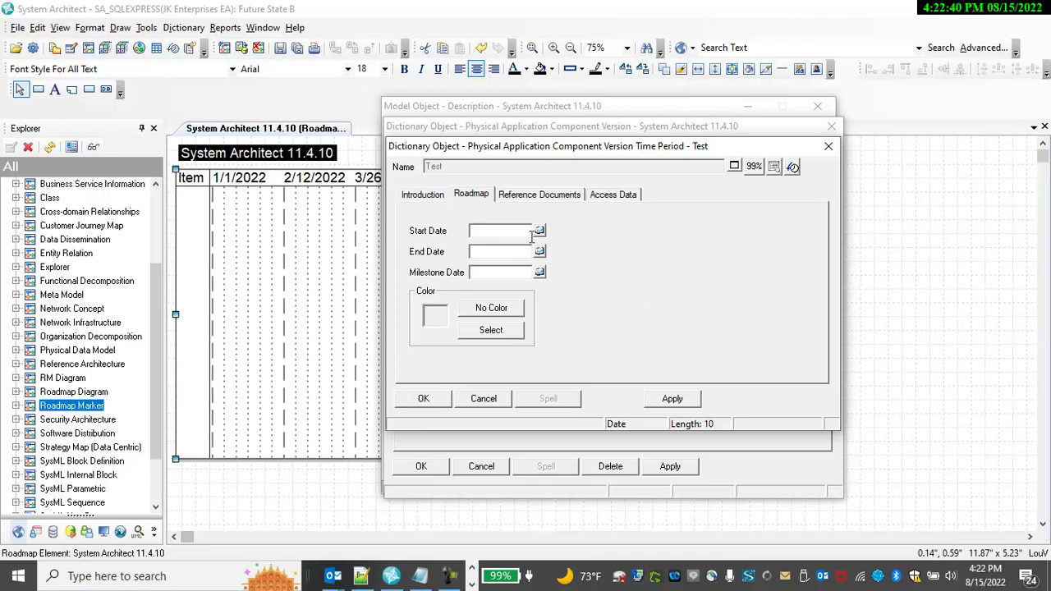
pyautogui.click(540, 233)
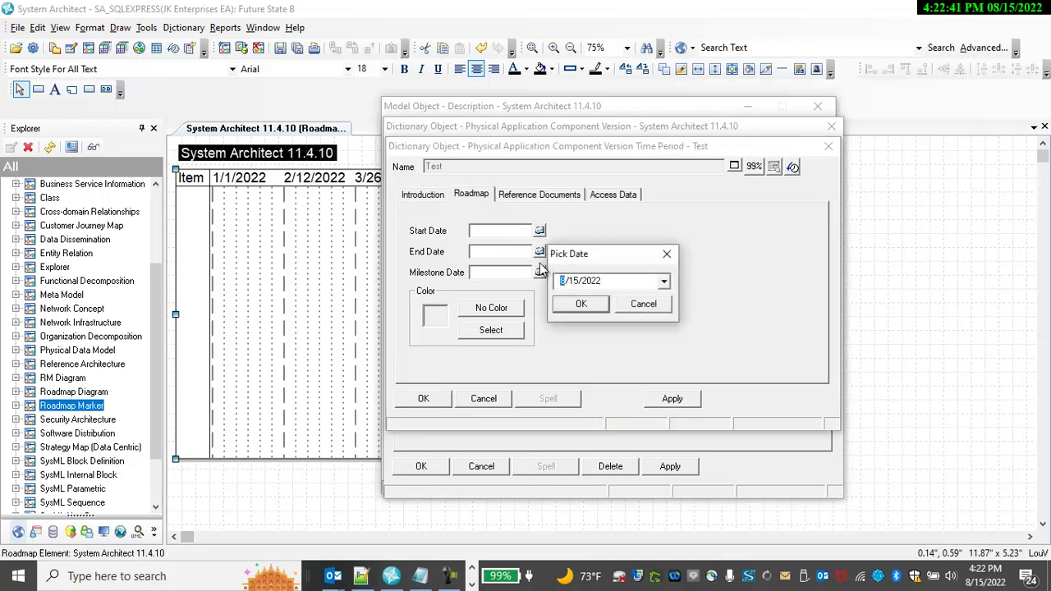
pyautogui.click(579, 304)
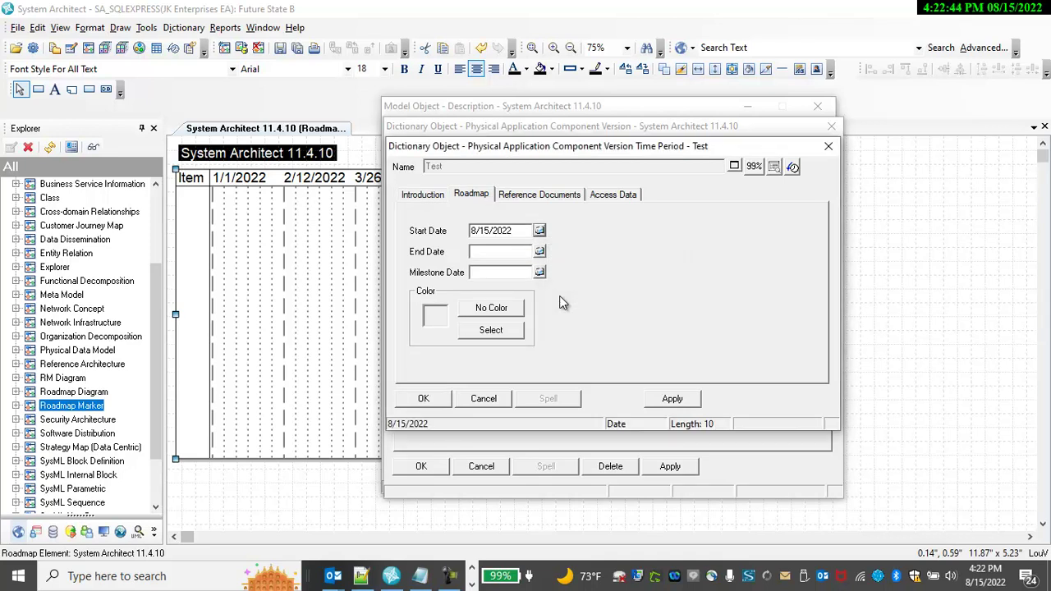
pyautogui.click(540, 254)
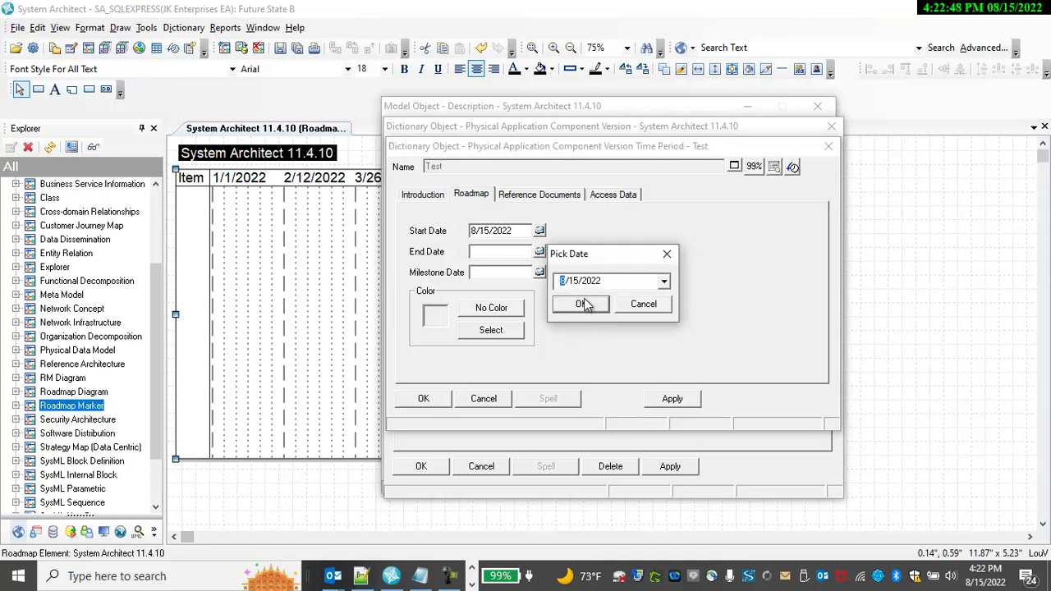
pyautogui.write('9')
pyautogui.click(580, 305)
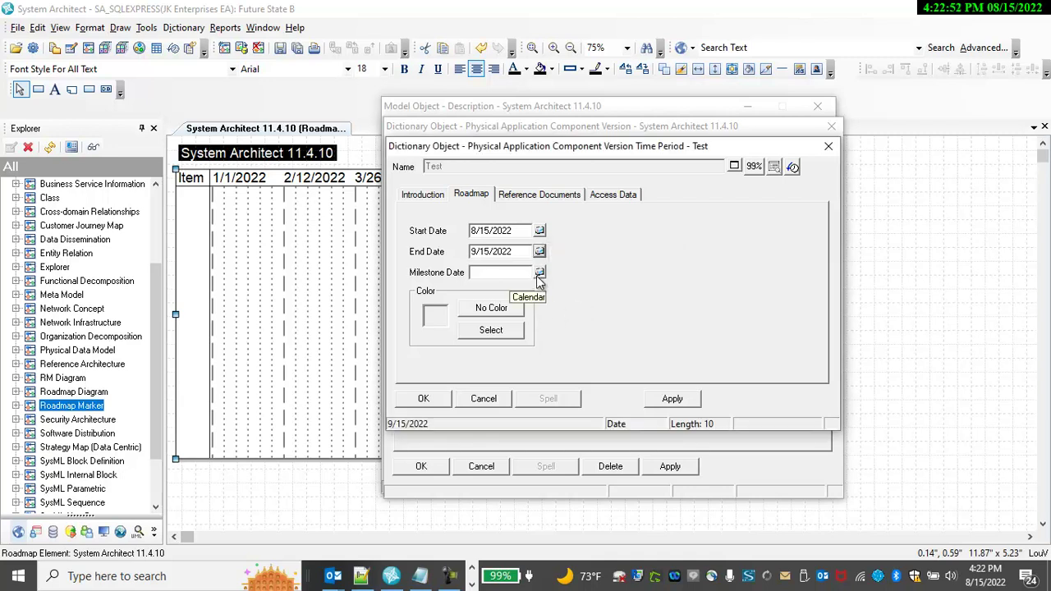
pyautogui.click(493, 330)
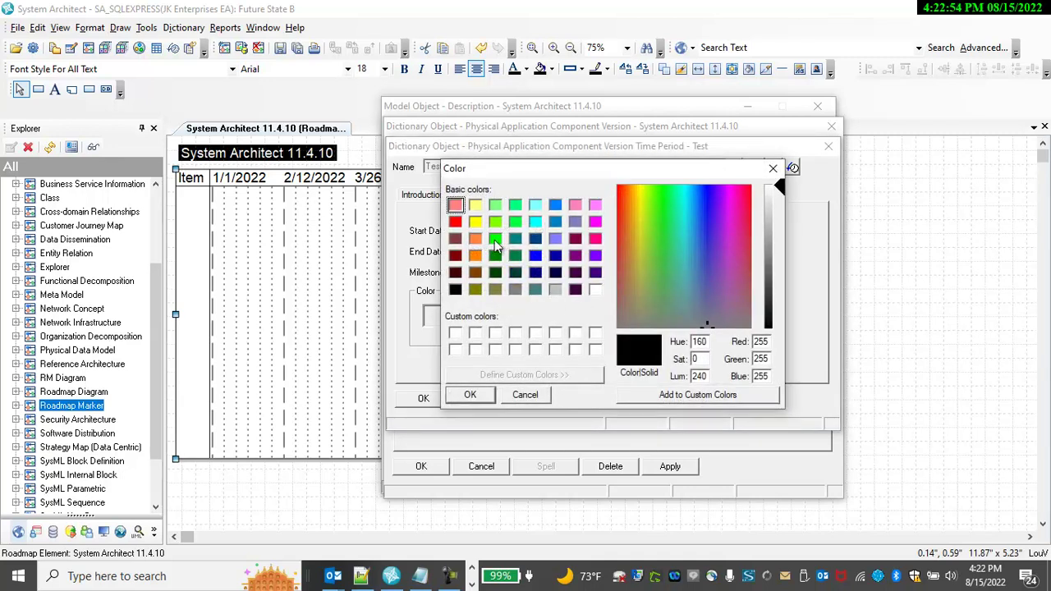
pyautogui.click(475, 221)
pyautogui.click(470, 395)
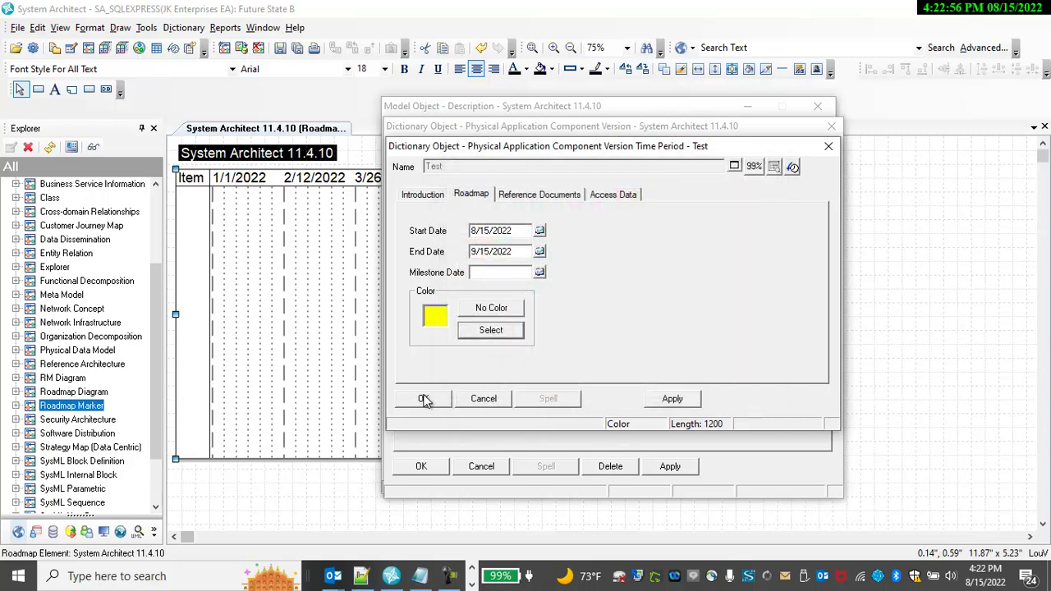
pyautogui.click(424, 398)
pyautogui.click(482, 300)
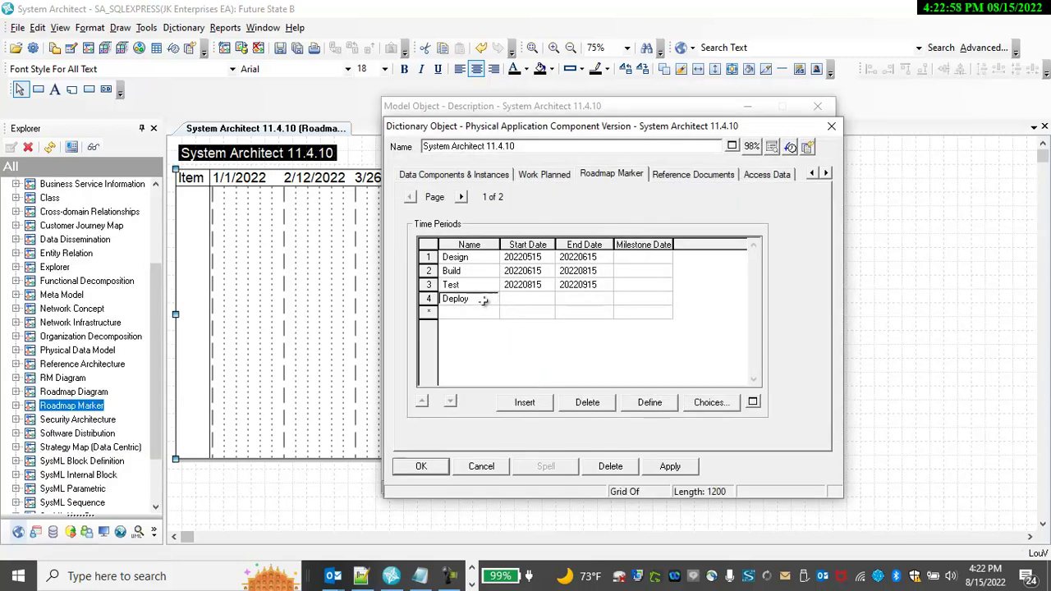
# Step: Give Deploy a black 9/20/2022 milestone and save the component's properties
pyautogui.click(650, 403)
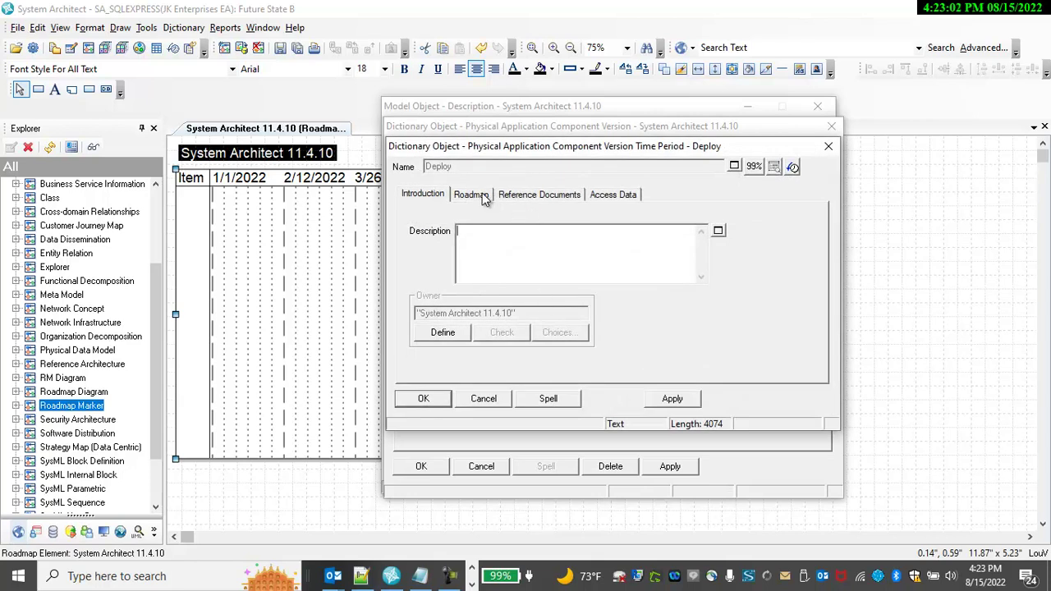
pyautogui.click(483, 196)
pyautogui.click(540, 273)
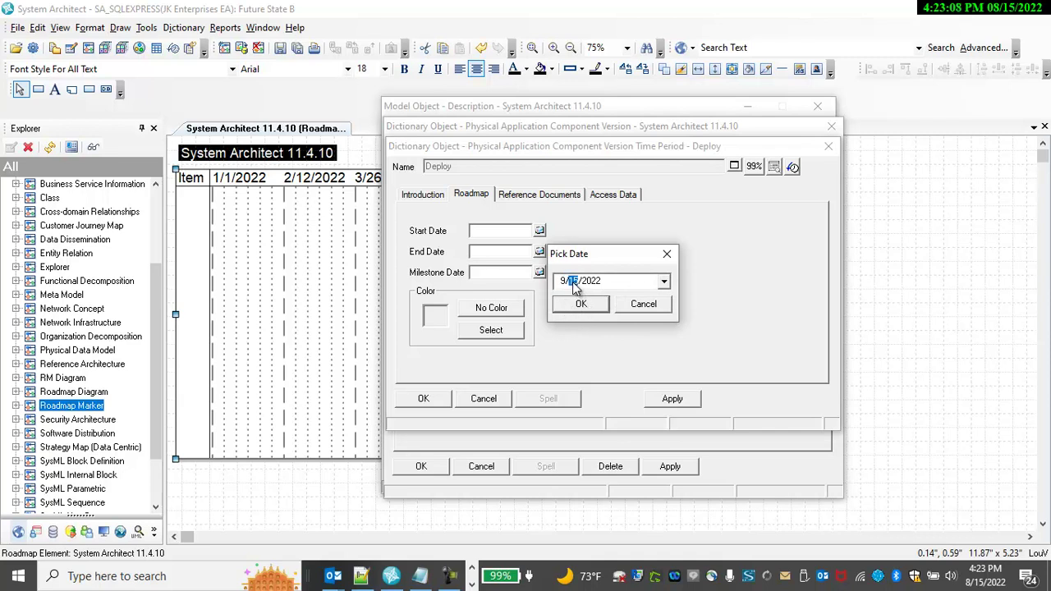
pyautogui.write('0')
pyautogui.click(581, 304)
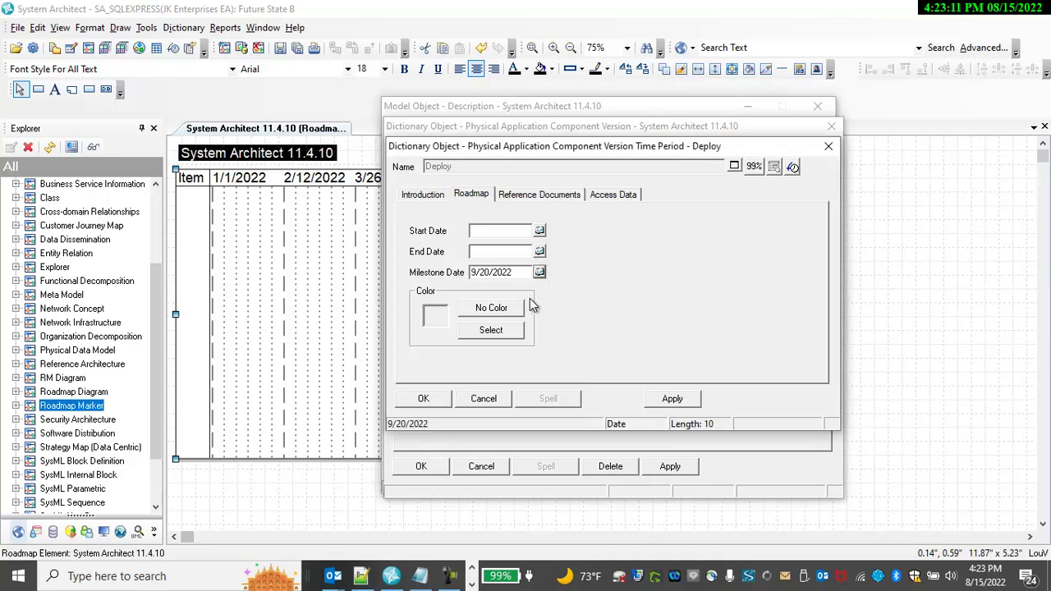
pyautogui.click(493, 329)
pyautogui.click(455, 290)
pyautogui.click(469, 395)
pyautogui.click(424, 399)
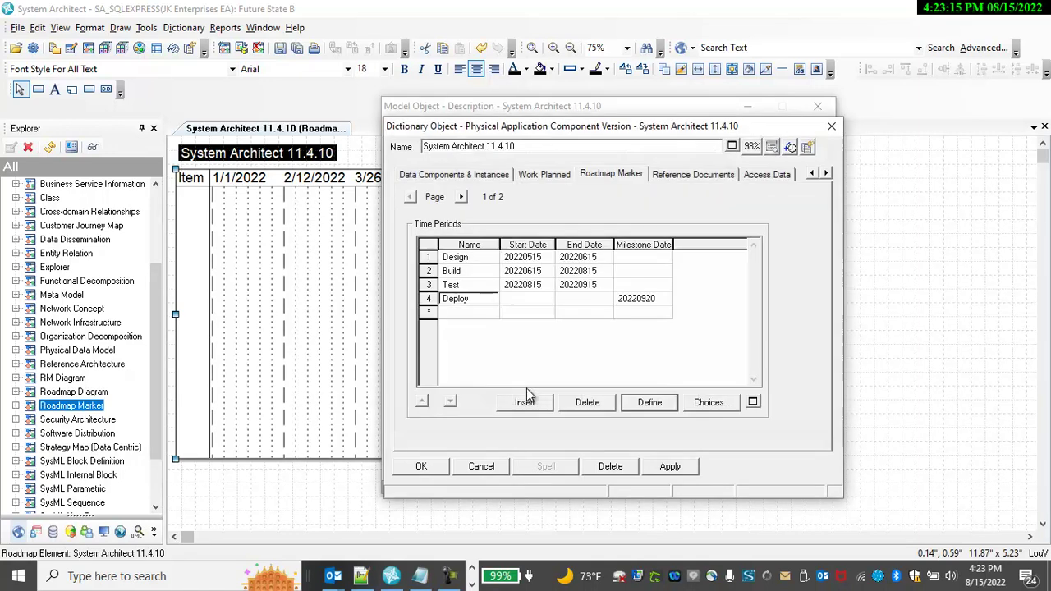
pyautogui.click(440, 467)
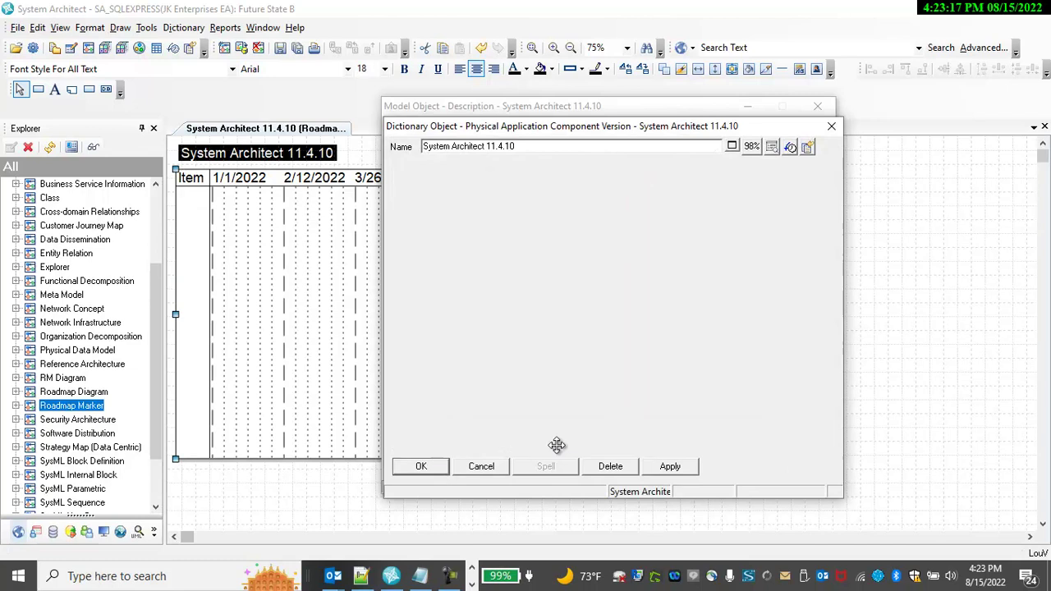
# Step: Add the System Architect 11.4.10 Documentation product version to the roadmap contents from Choices, filtered to Product Version
pyautogui.click(439, 459)
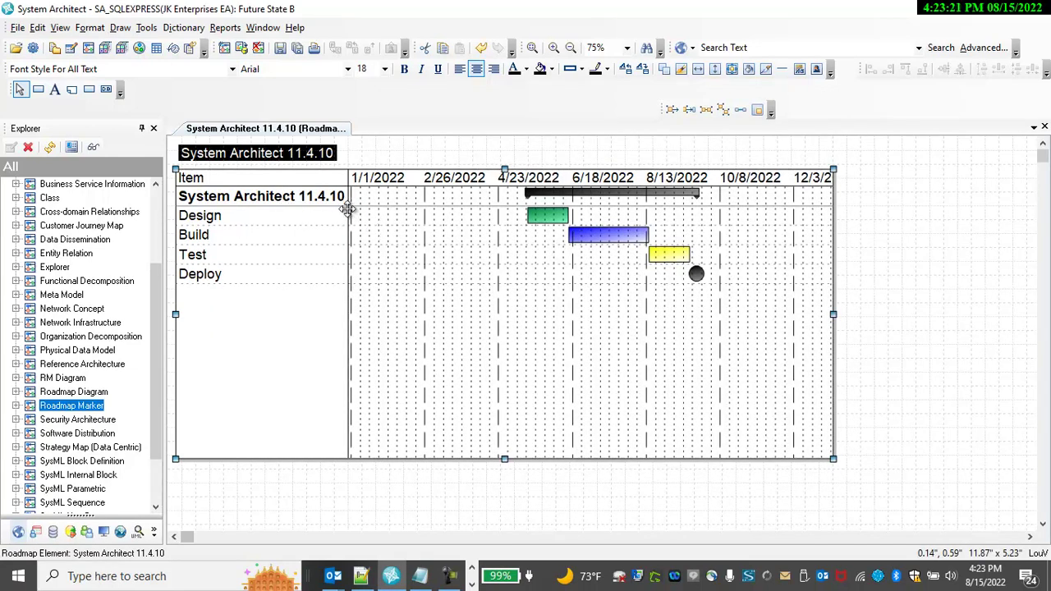
pyautogui.doubleClick(542, 338)
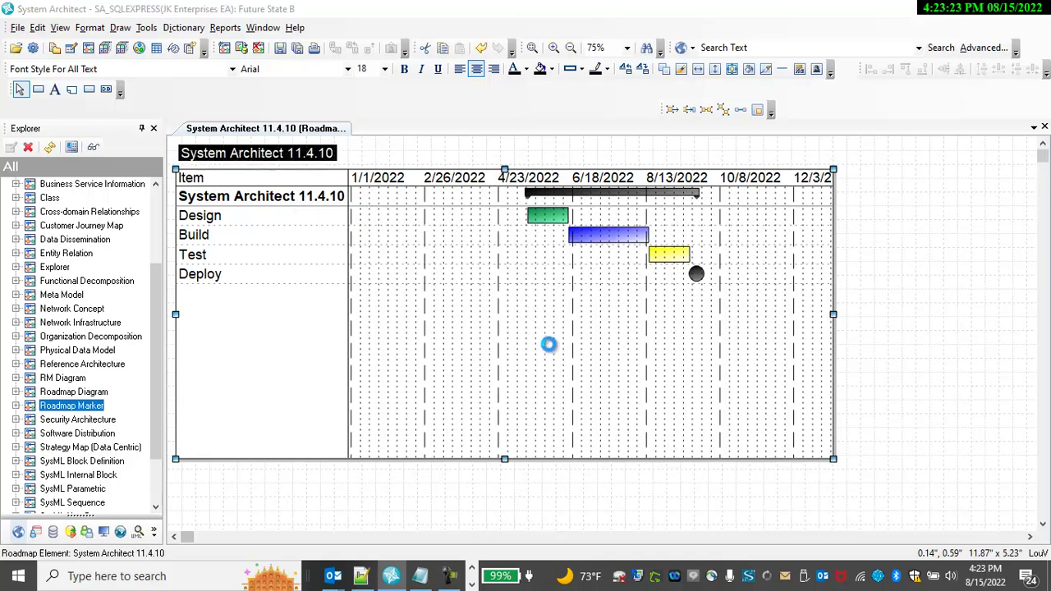
pyautogui.moveTo(261, 31); pyautogui.dragTo(653, 91)
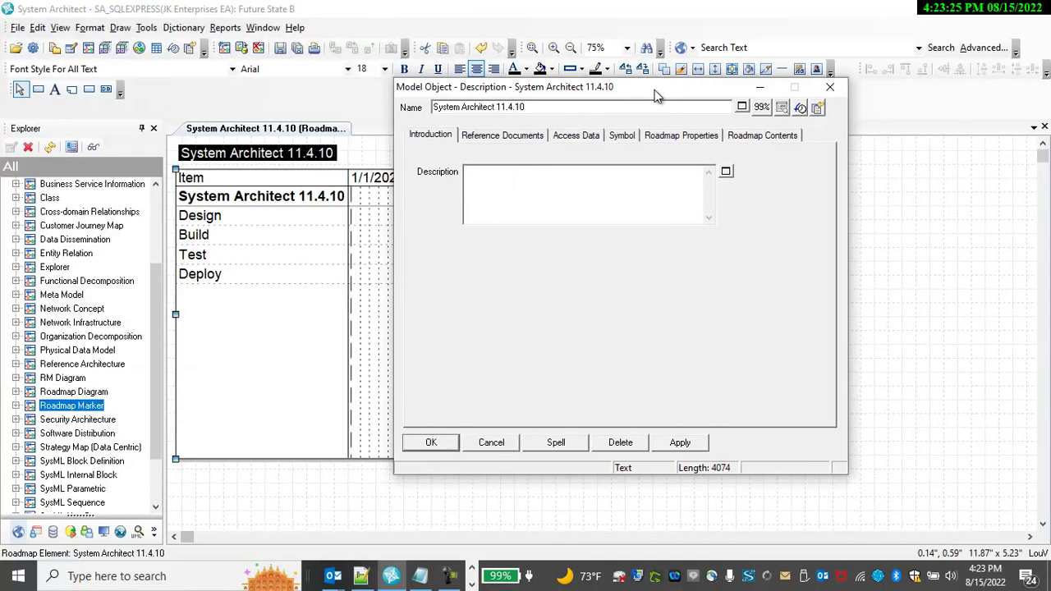
pyautogui.click(764, 136)
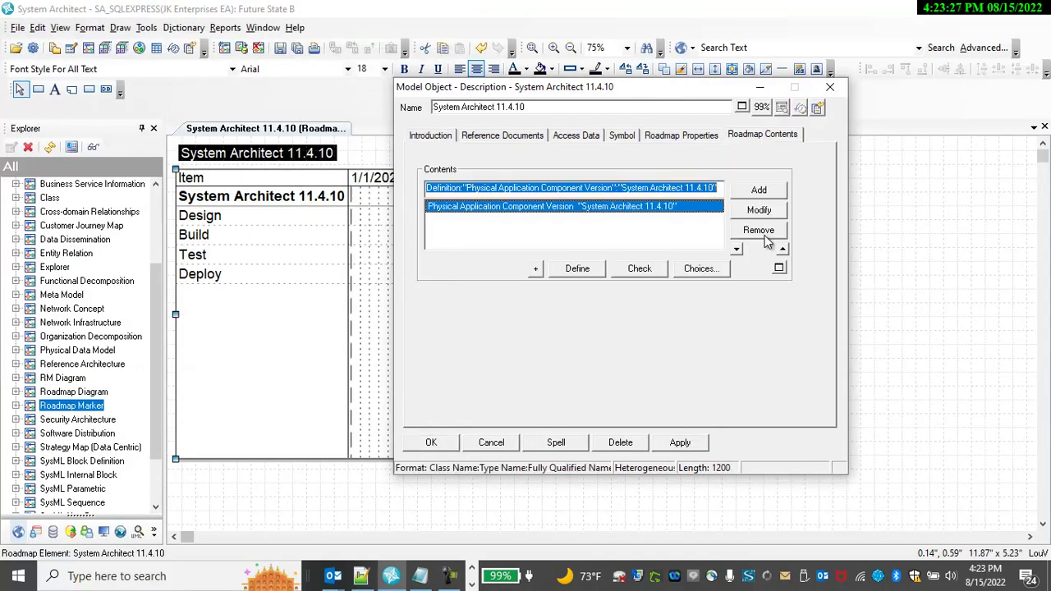
pyautogui.click(700, 268)
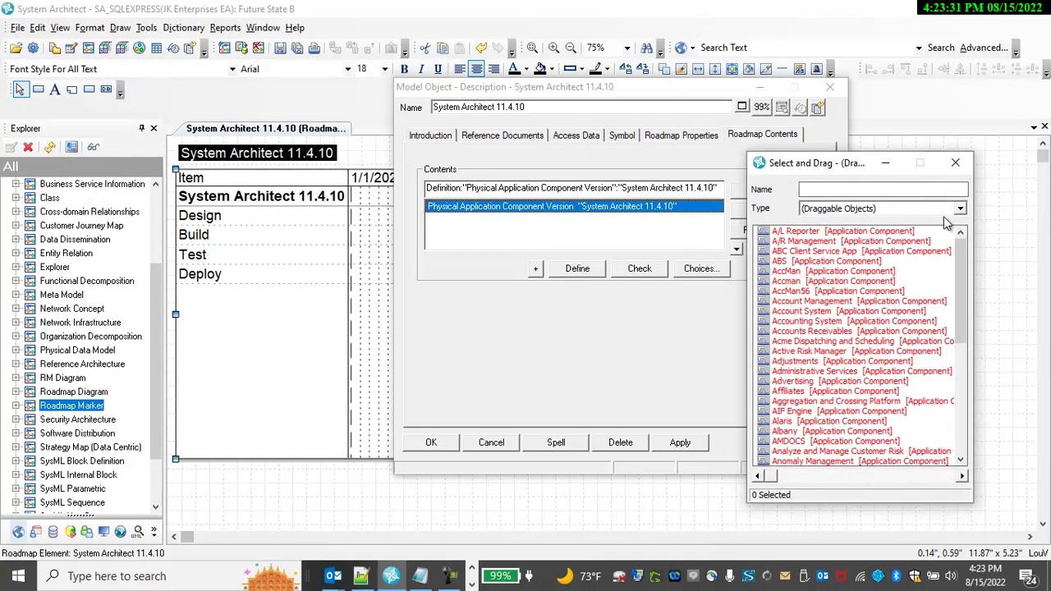
pyautogui.click(959, 209)
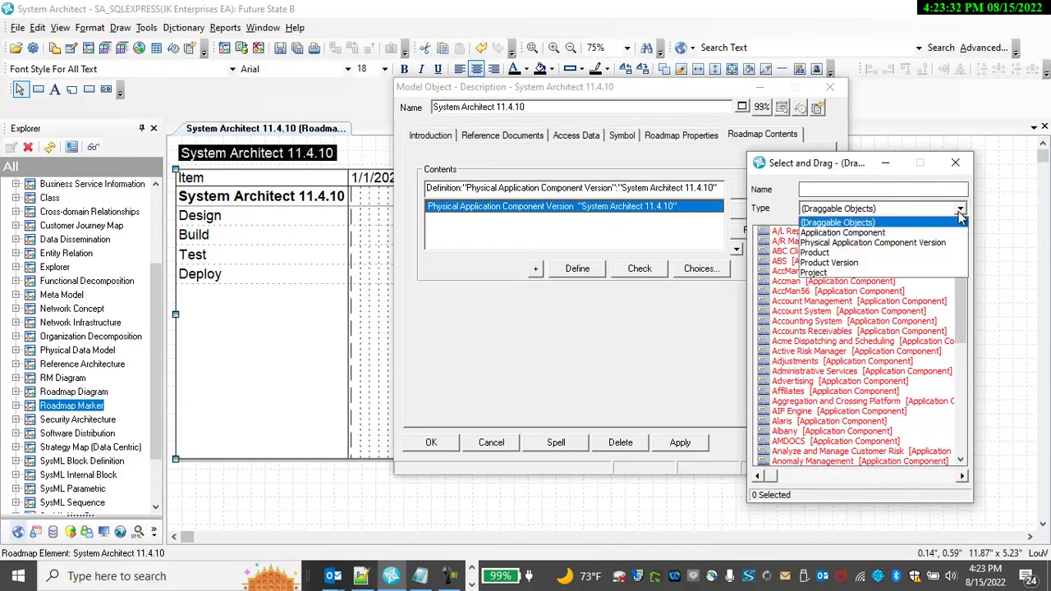
pyautogui.click(861, 263)
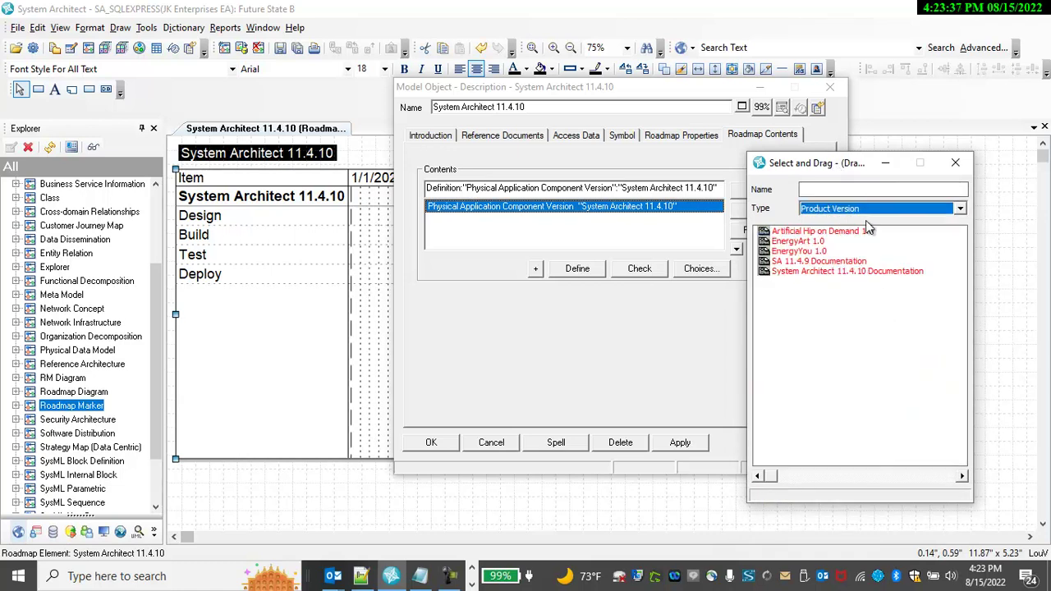
pyautogui.moveTo(841, 271); pyautogui.dragTo(601, 236)
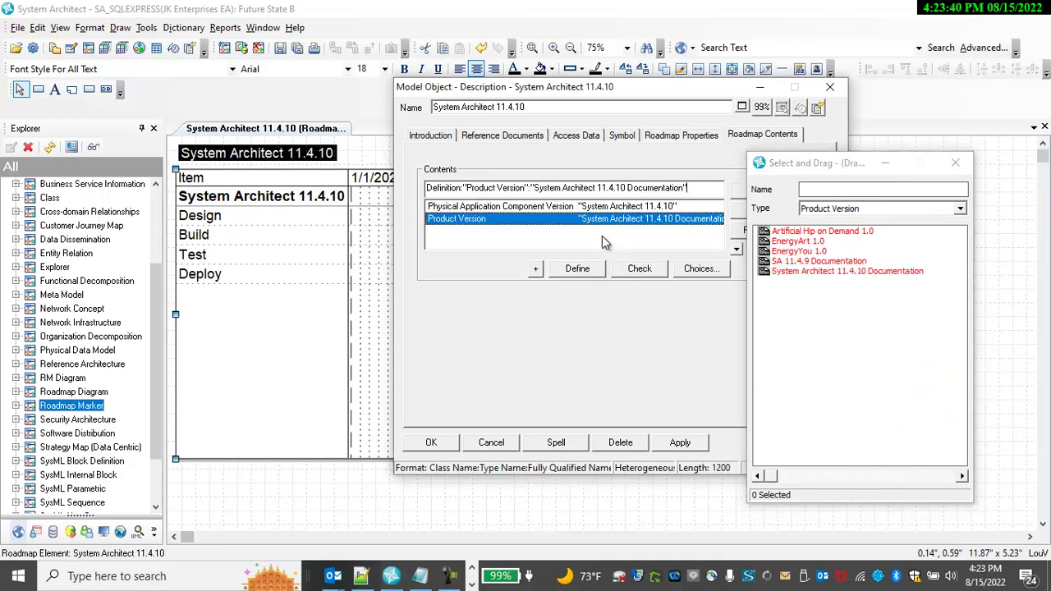
pyautogui.click(955, 166)
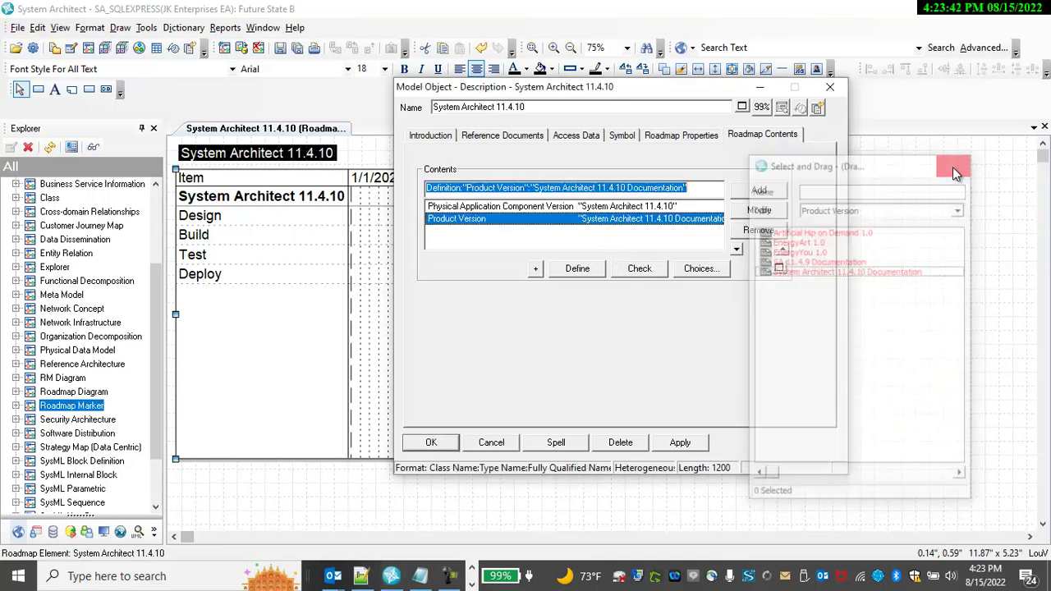
pyautogui.click(441, 441)
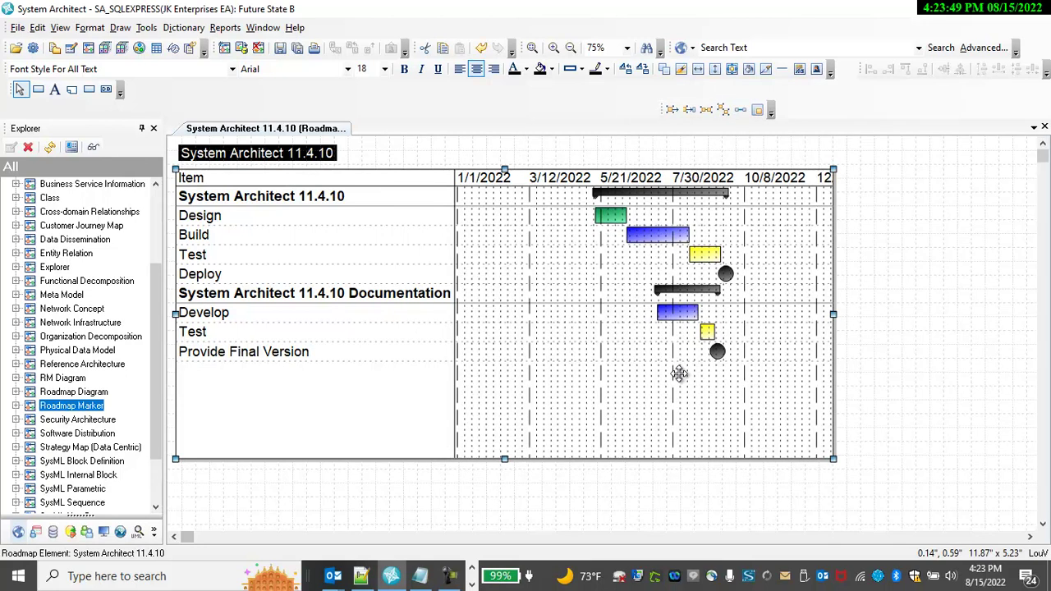
# Step: Fill the roadmap with the teal basic colour from More Colors
pyautogui.click(554, 70)
pyautogui.click(564, 167)
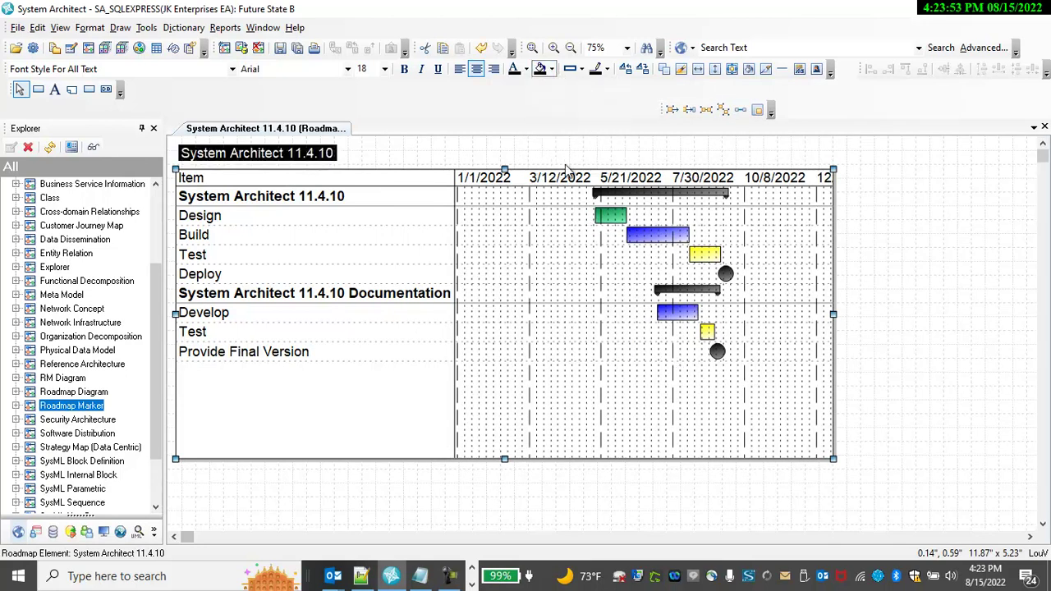
pyautogui.click(97, 132)
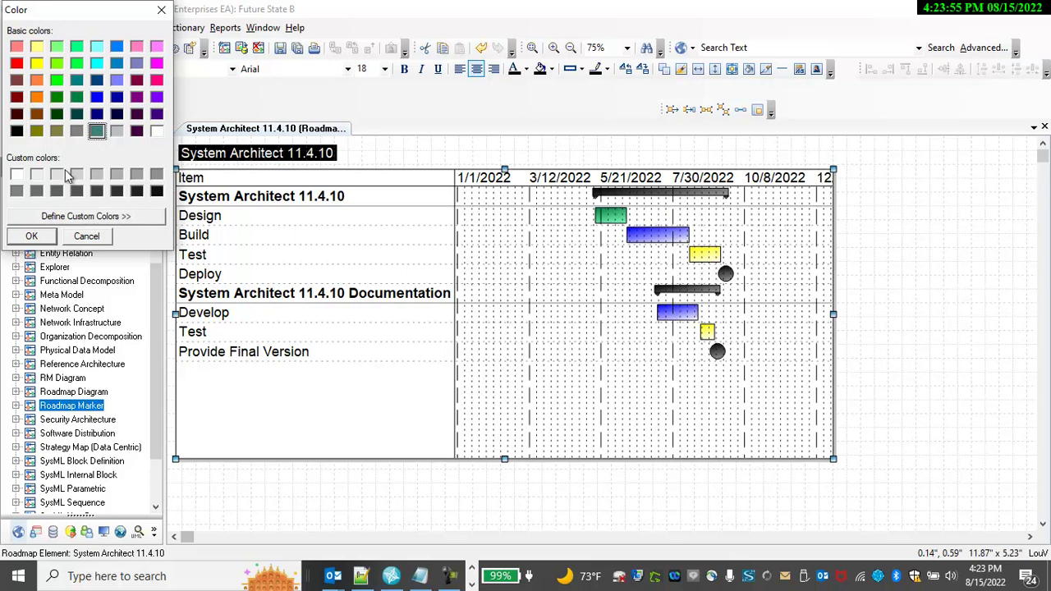
pyautogui.click(31, 236)
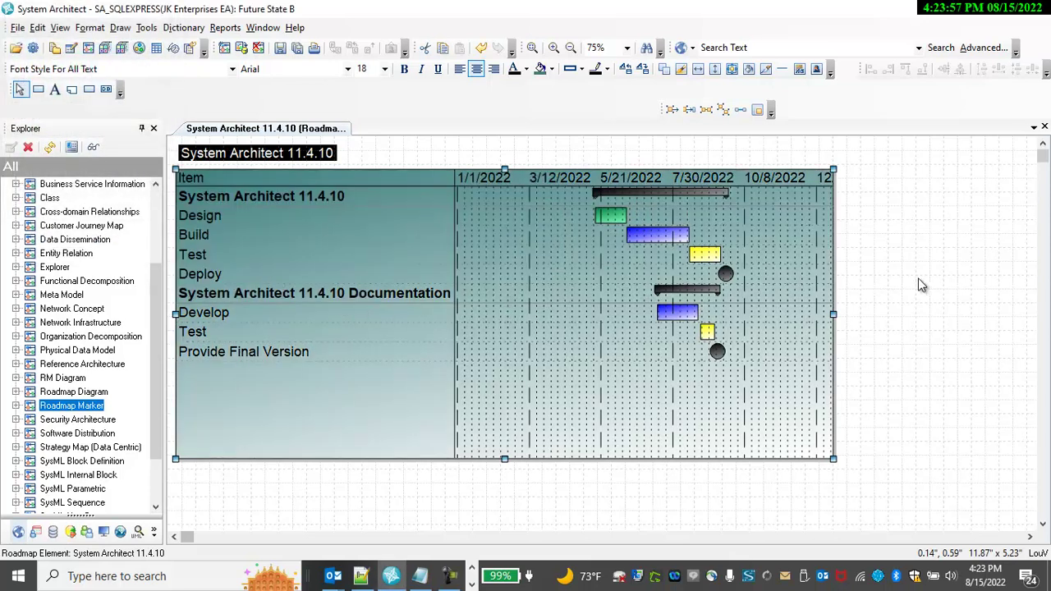
pyautogui.click(920, 285)
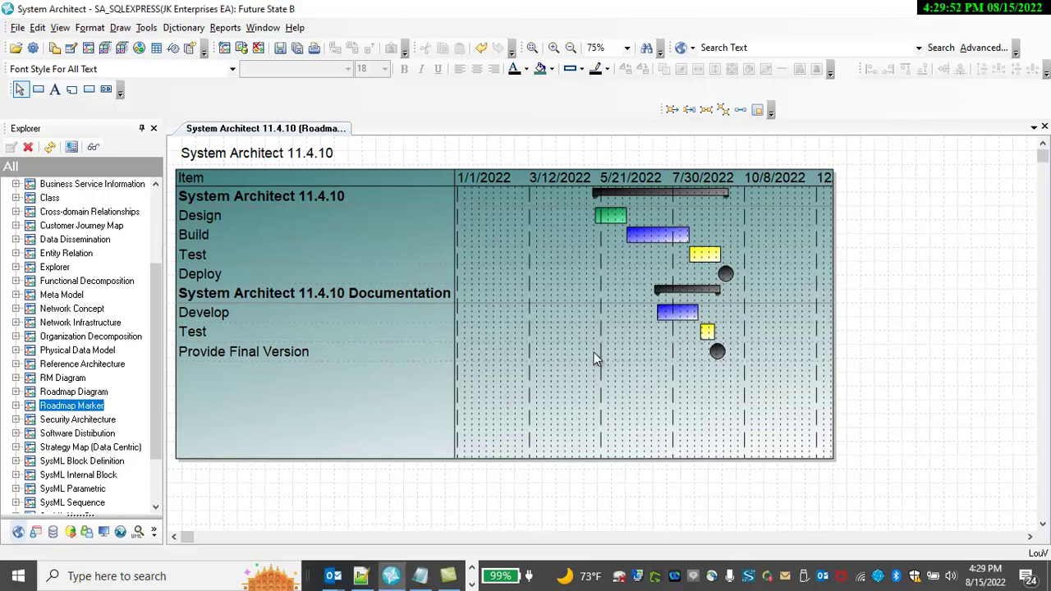
# Step: Turn off Use Automatic Gradient Fills in the roadmap's Symbol settings
pyautogui.click(594, 353)
pyautogui.doubleClick(593, 353)
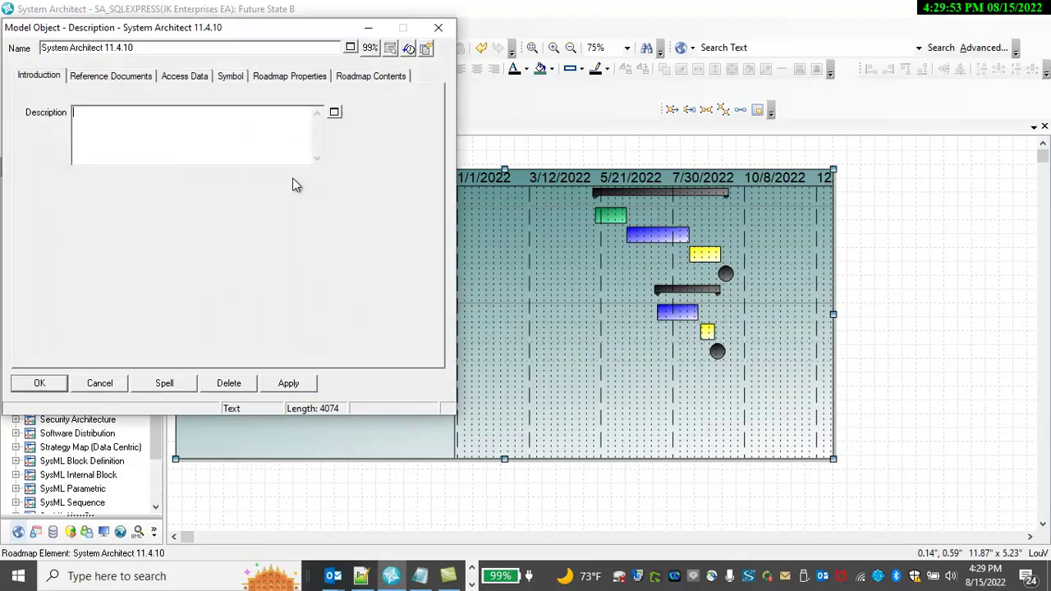
pyautogui.click(230, 75)
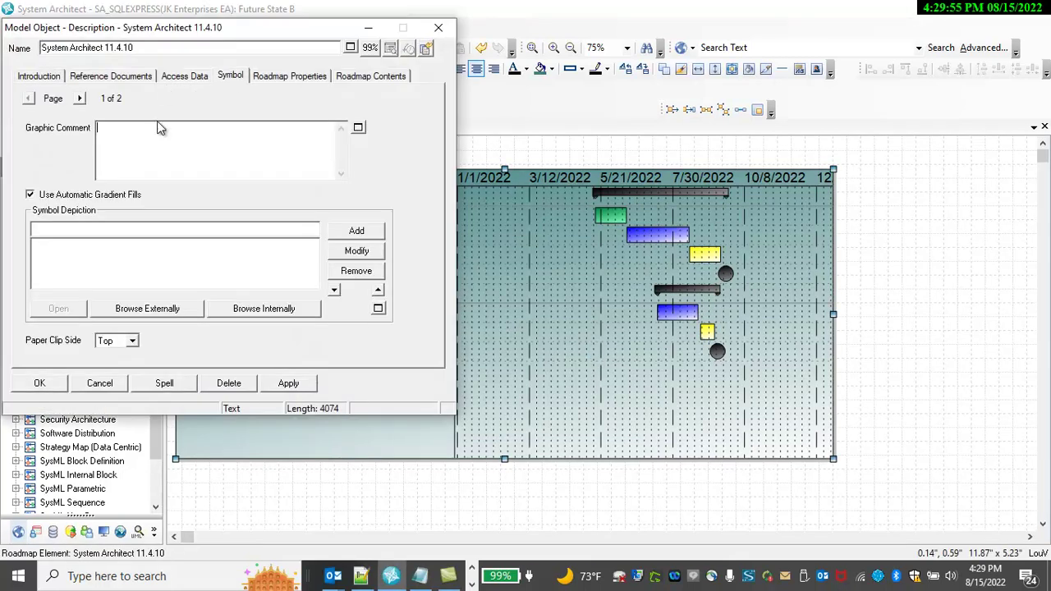
pyautogui.click(30, 194)
pyautogui.click(40, 384)
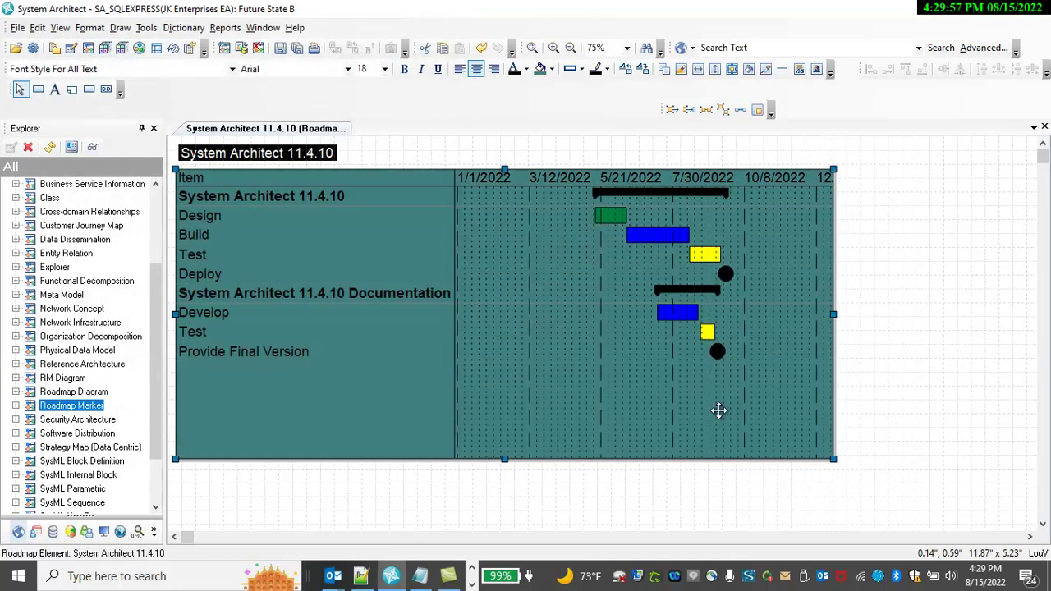
# Step: Apply a lightened custom teal as the roadmap's solid fill colour
pyautogui.click(551, 69)
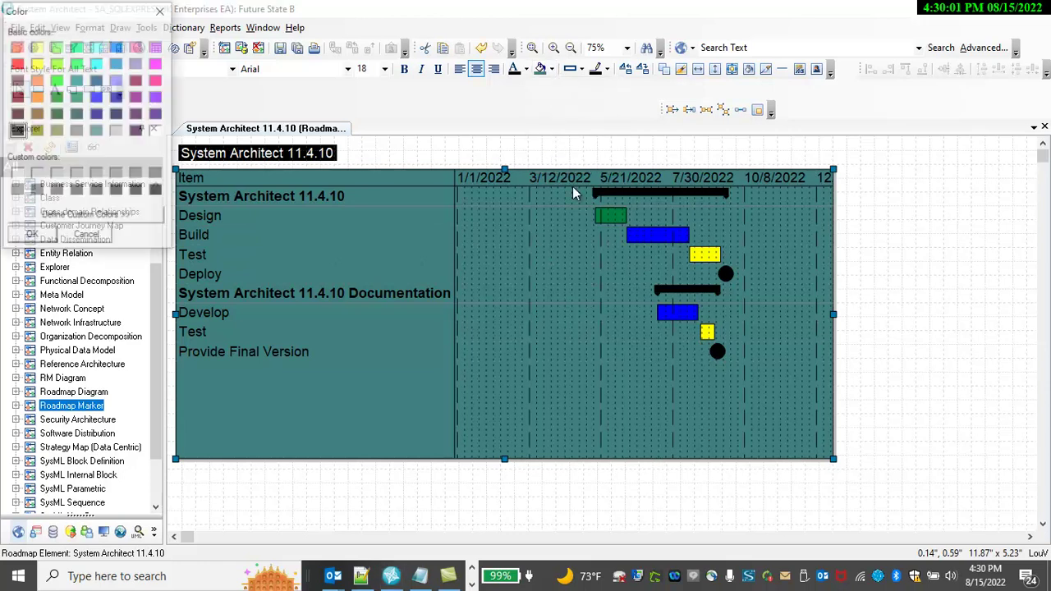
pyautogui.click(561, 162)
pyautogui.click(82, 216)
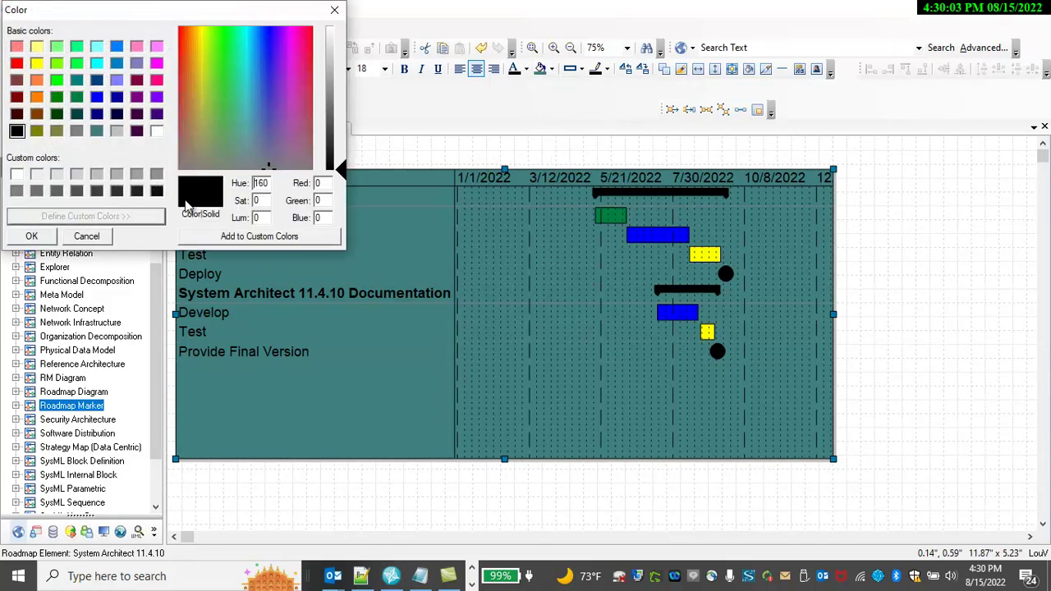
pyautogui.click(97, 131)
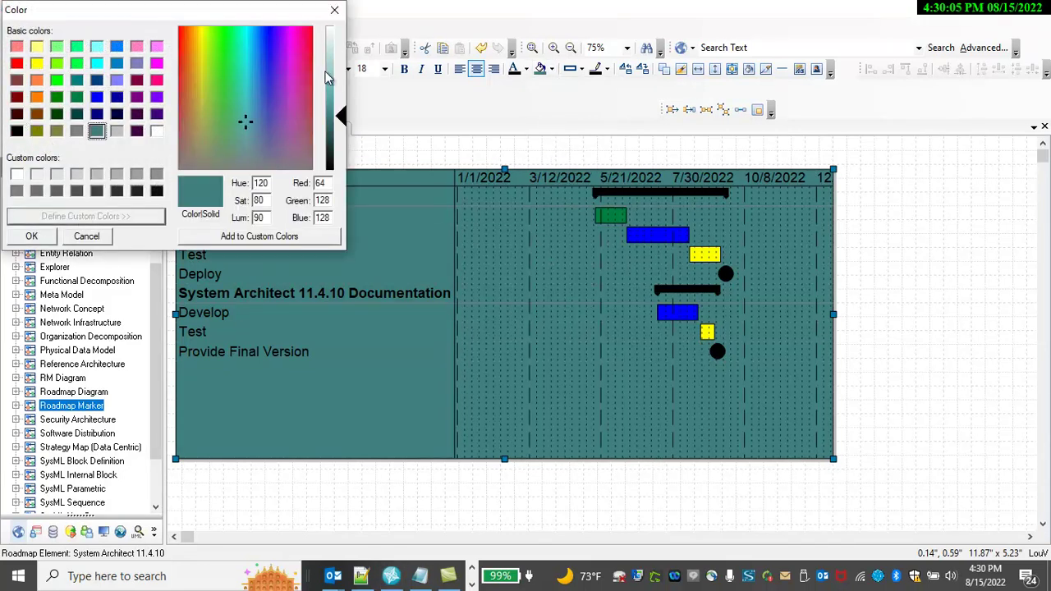
pyautogui.click(327, 83)
pyautogui.click(31, 235)
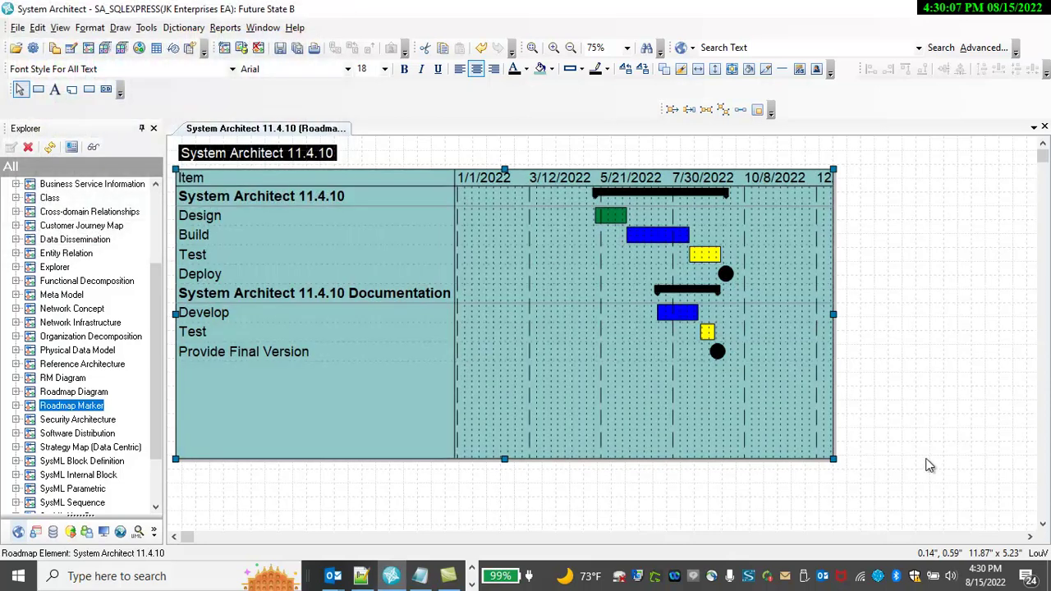
pyautogui.click(930, 449)
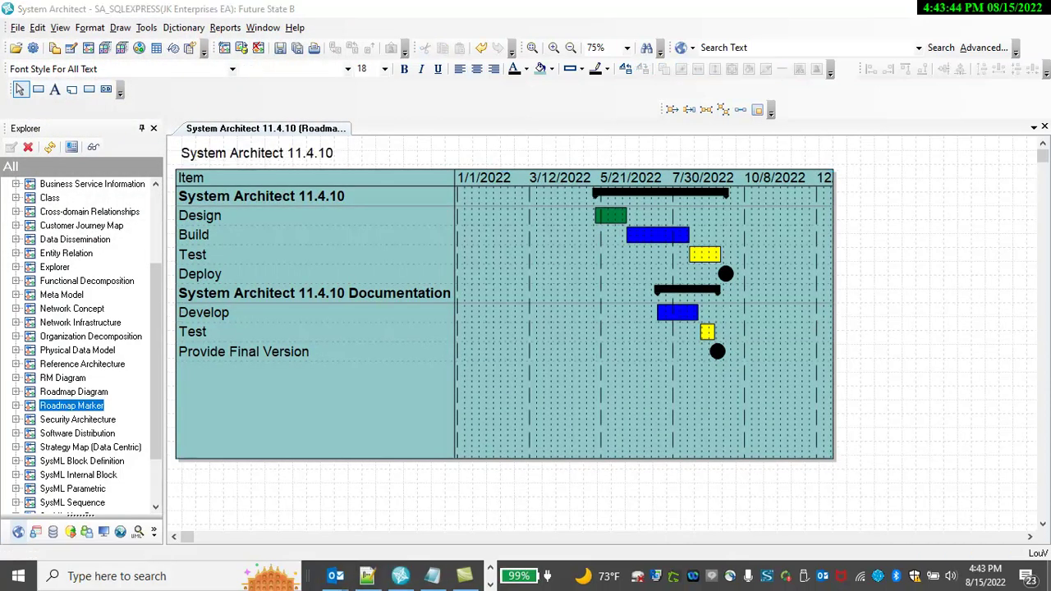